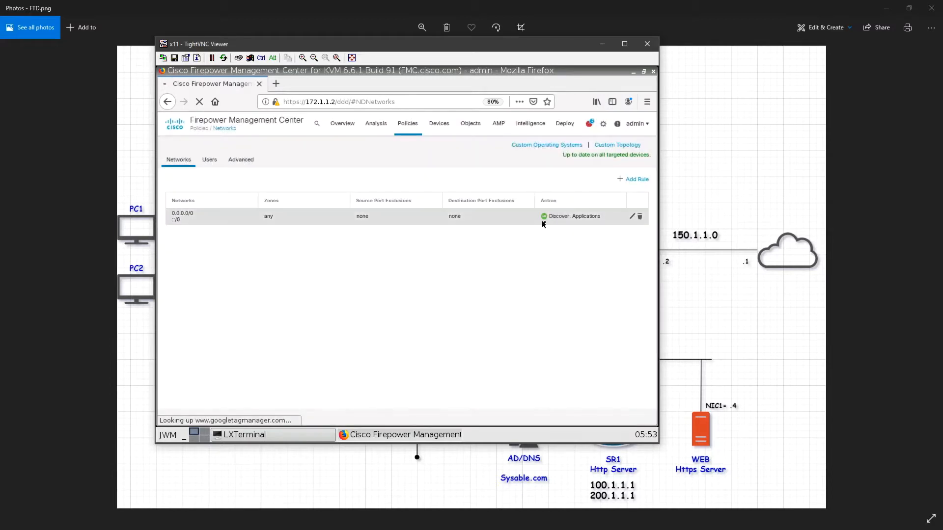
- Limit the existing network discovery rule to the Inside and DMZ zones, enable host discovery in it, and save the rule
left_click(632, 216)
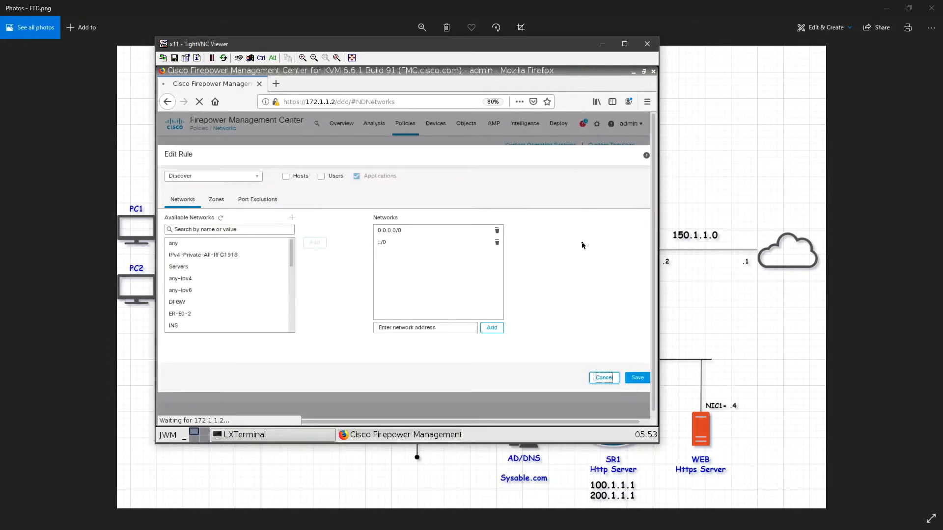
left_click(437, 242)
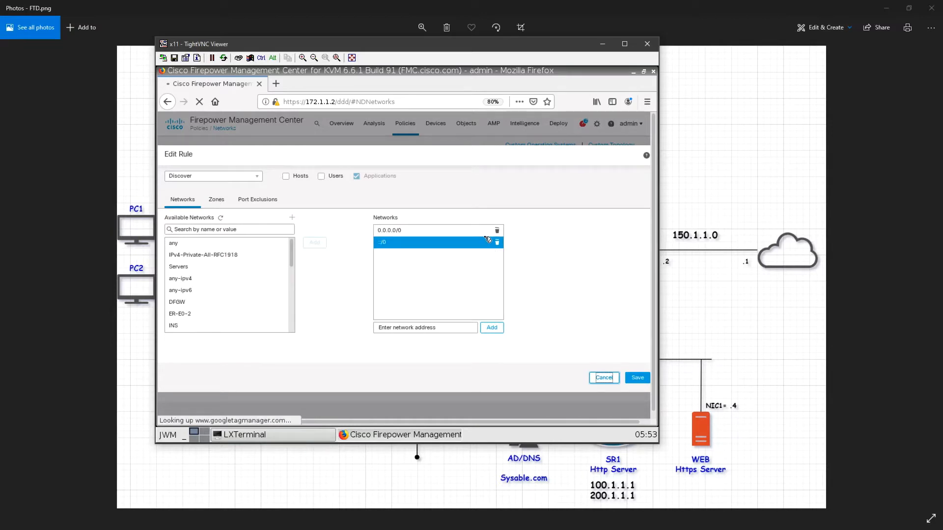
left_click(449, 232)
left_click(227, 204)
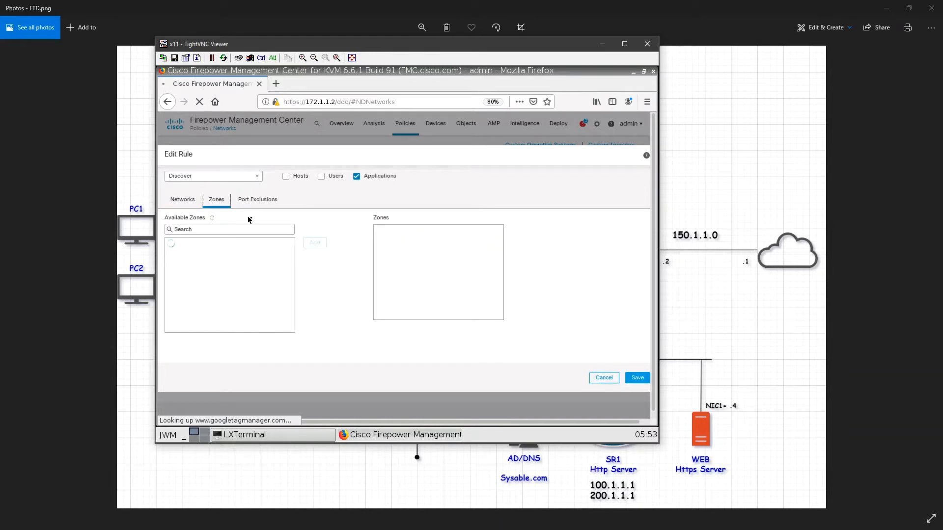
left_click(603, 44)
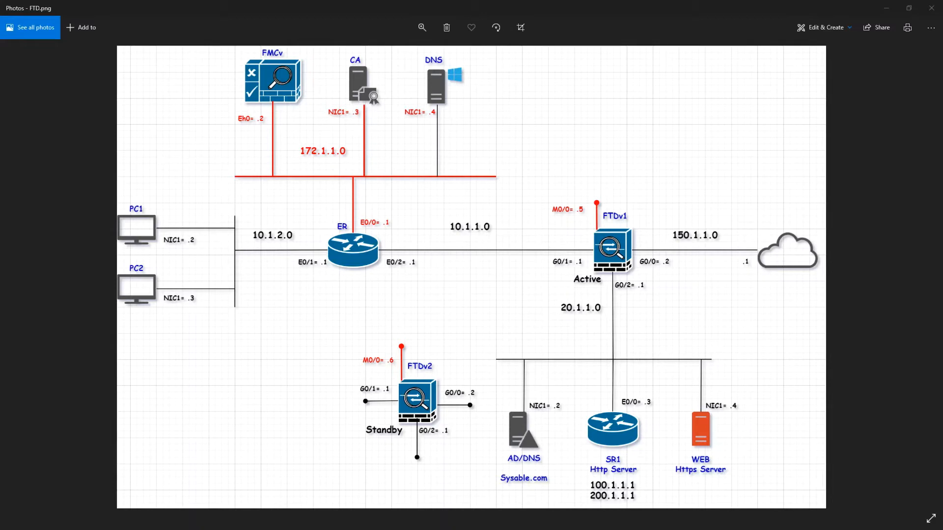
key("alt+Tab")
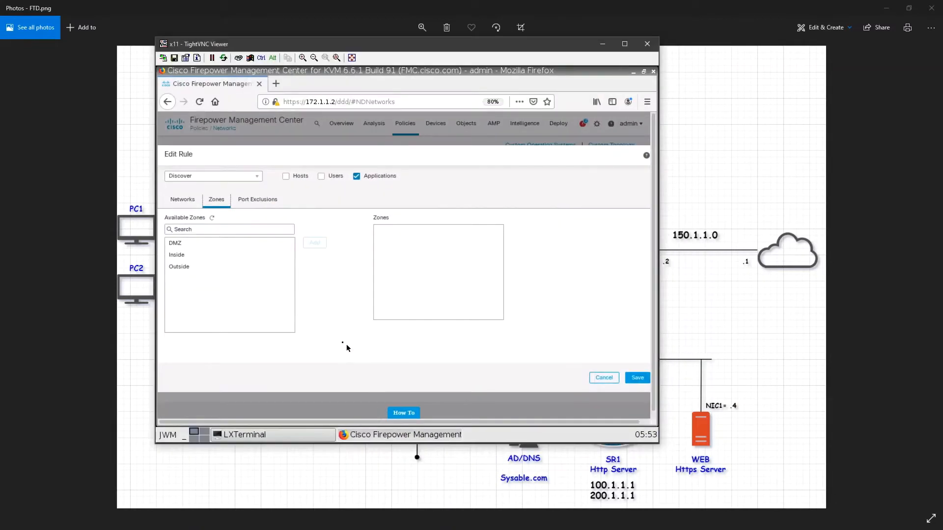
left_click(219, 259)
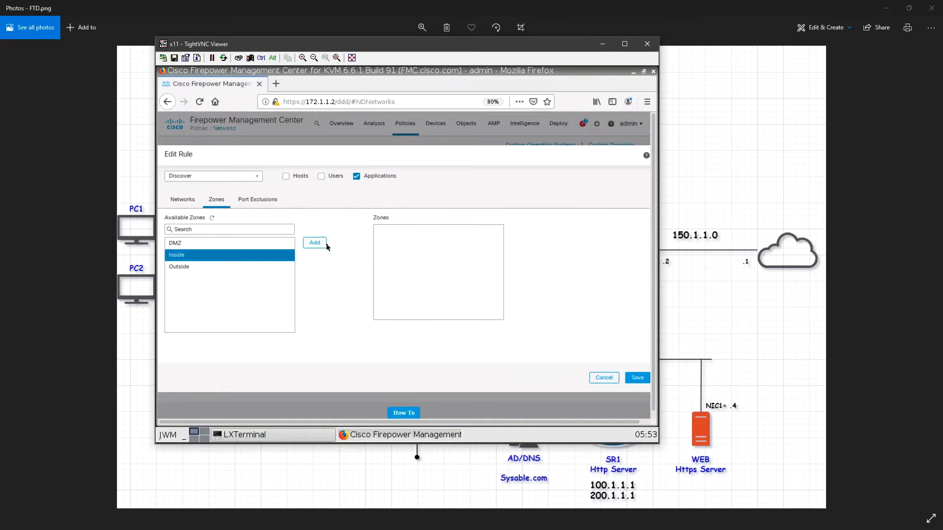
left_click(319, 247)
left_click(231, 244)
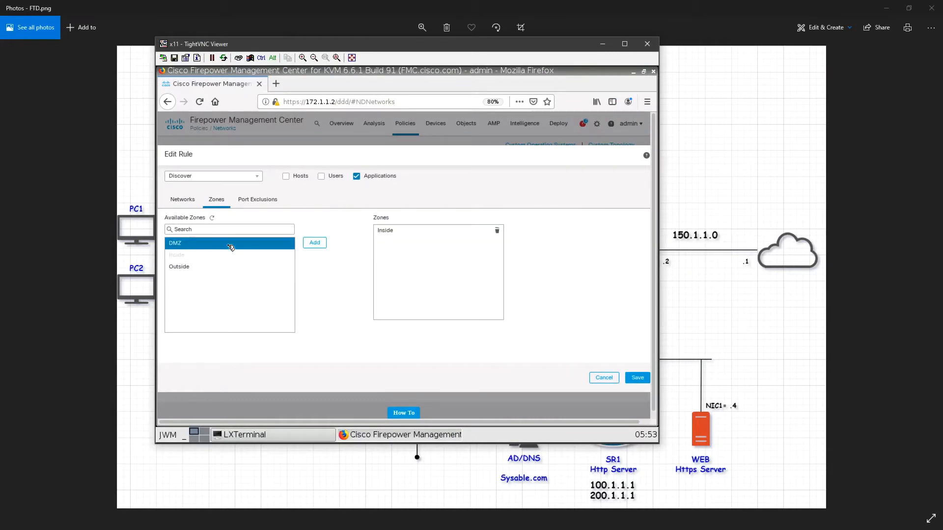
left_click(310, 244)
left_click(286, 176)
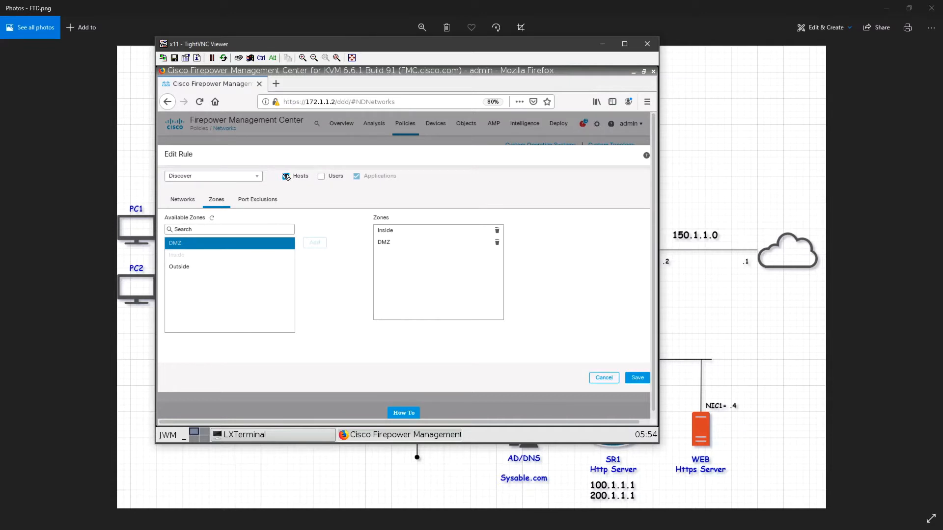
left_click(635, 379)
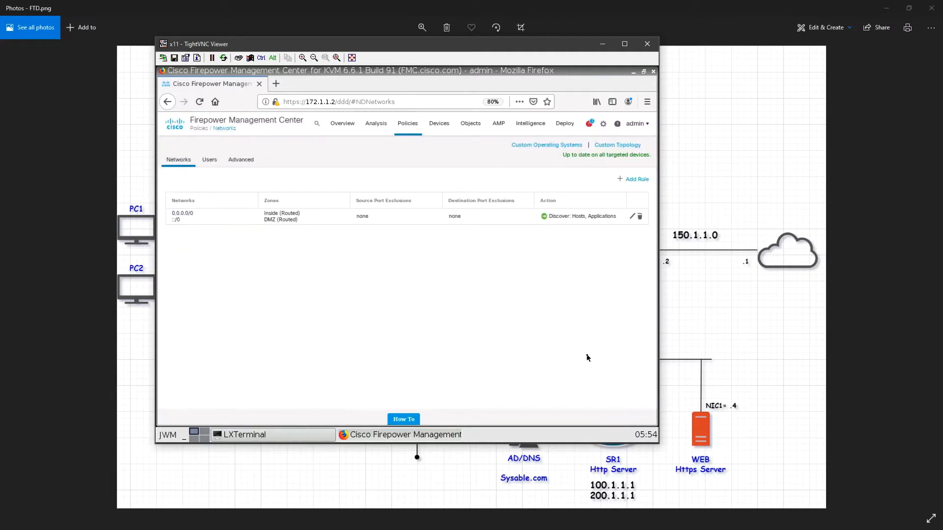
- Deploy the pending Network Discovery change to device FTD-1
mouse_move(565, 128)
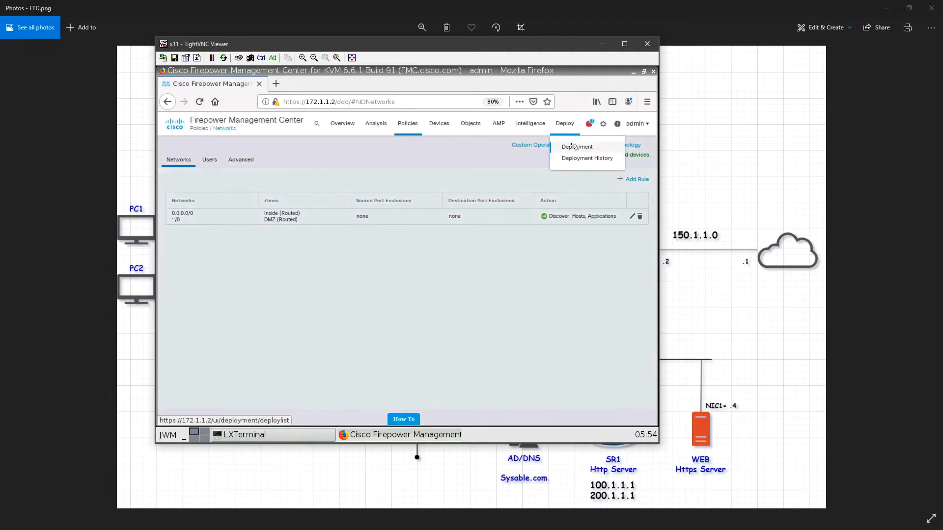
left_click(573, 145)
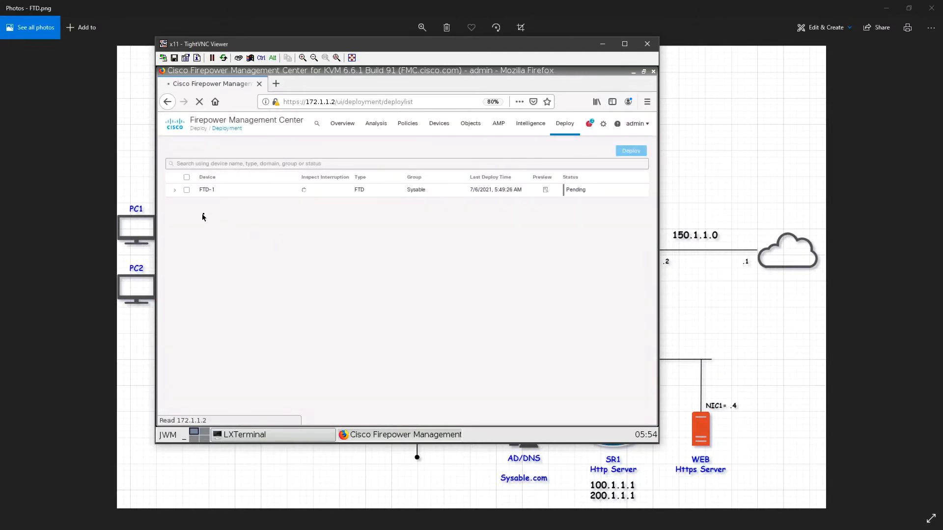
left_click(174, 190)
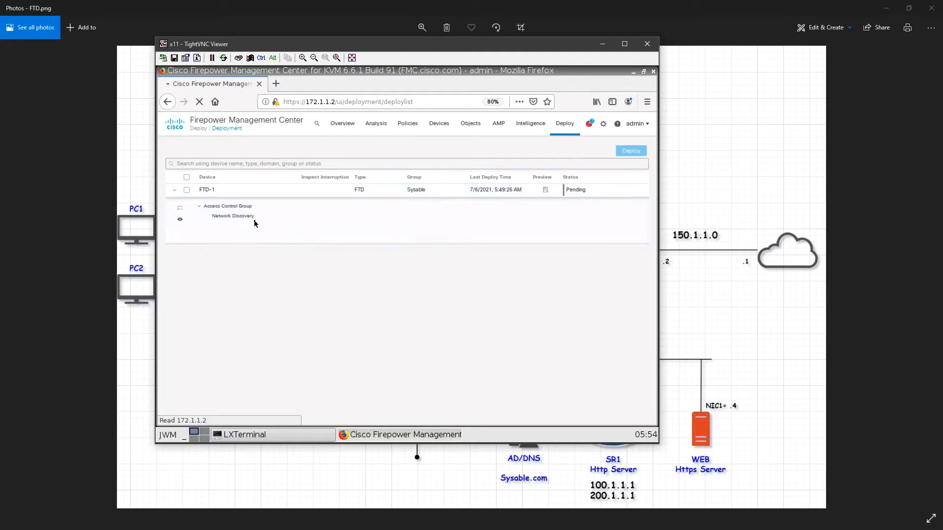
left_click(187, 190)
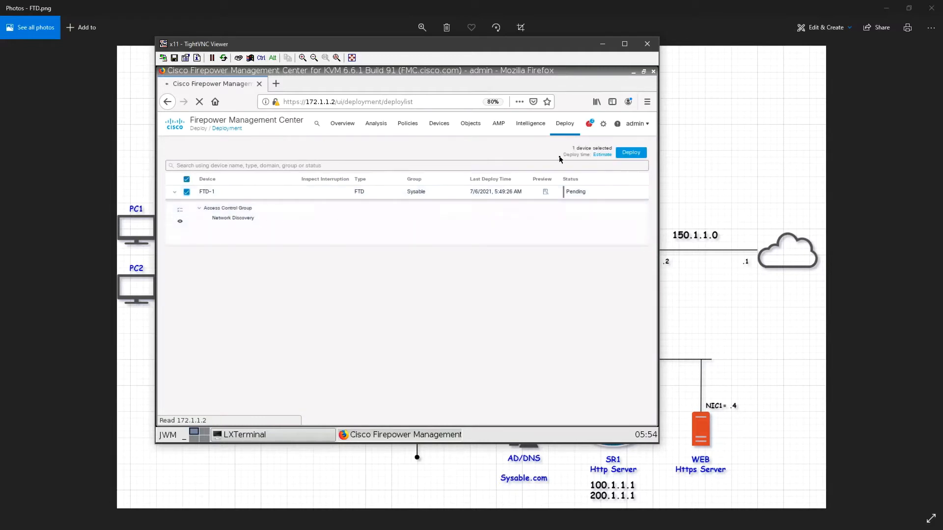
left_click(635, 153)
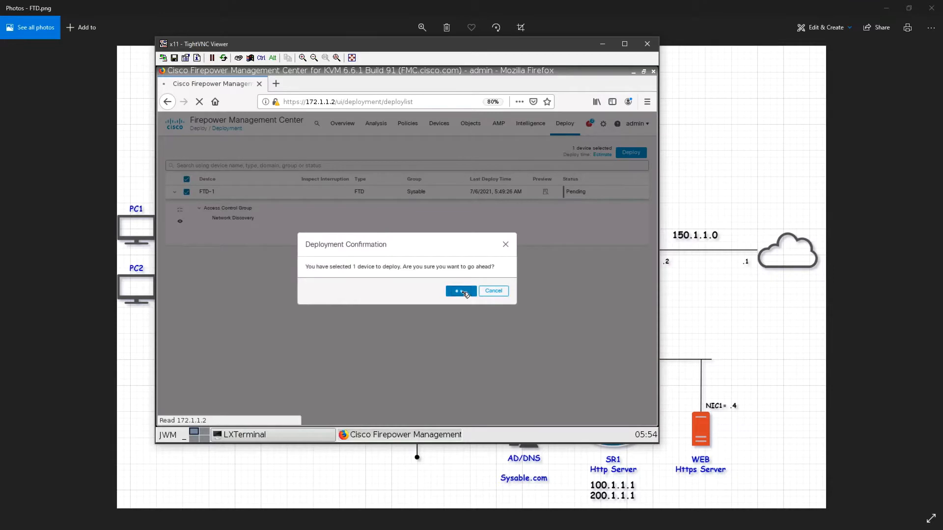
left_click(461, 291)
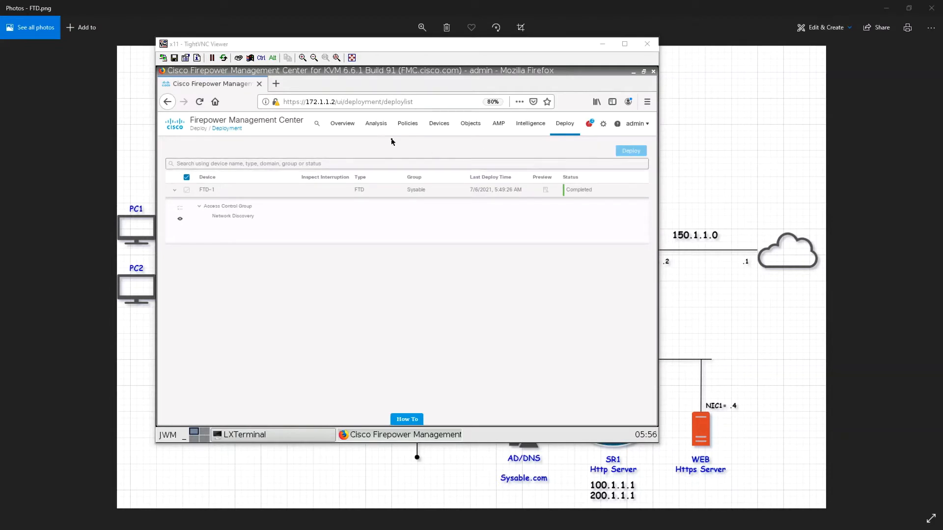
- Open the network map of discovered hosts
left_click(378, 130)
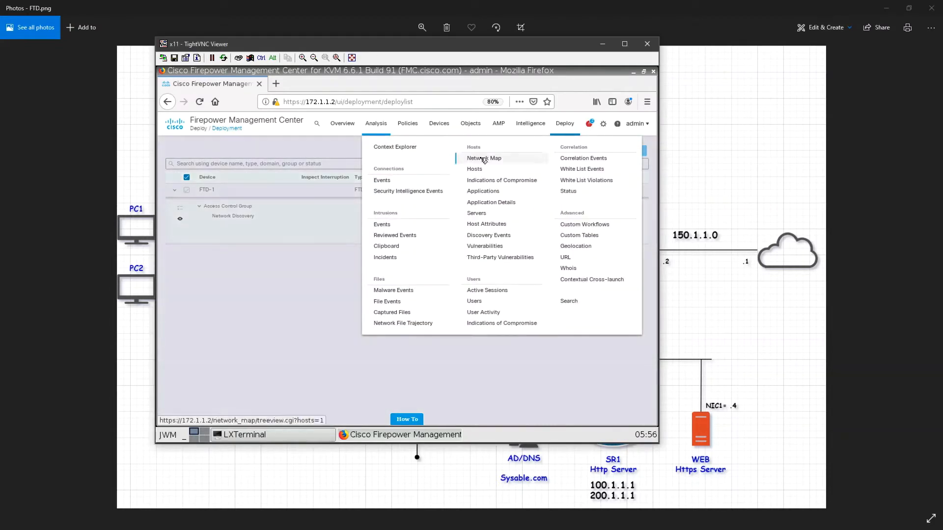
left_click(484, 158)
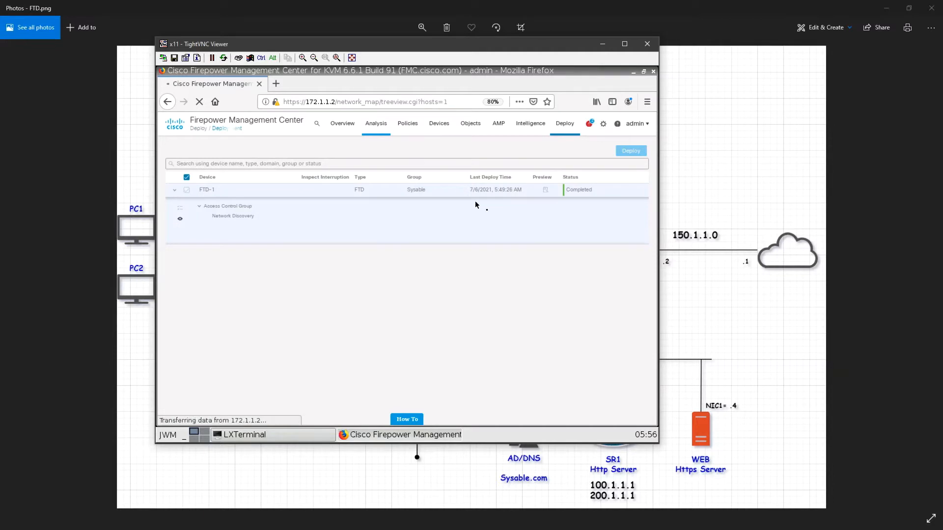
- Switch to PC3's VNC console and ping cisco.com, 10.1.2.1 and 20.1.1.2 from the command prompt
left_click(707, 273)
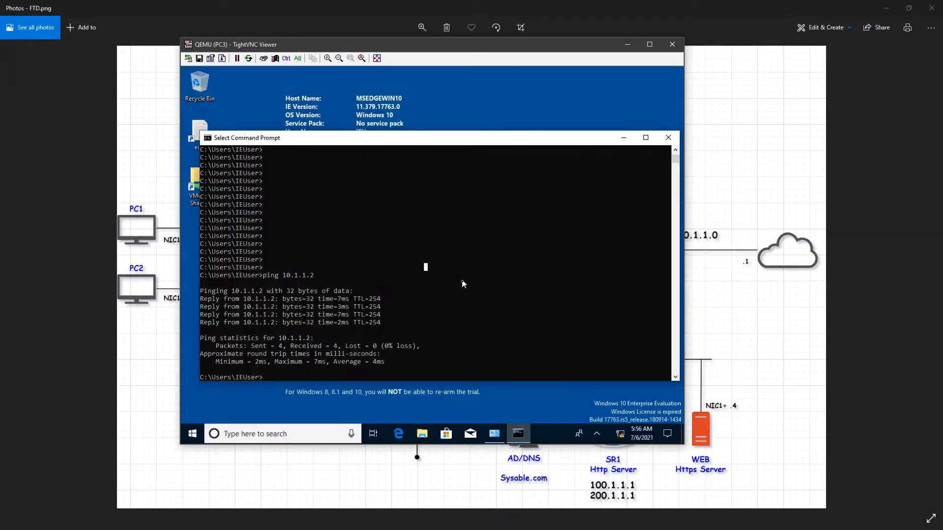
key("Return")
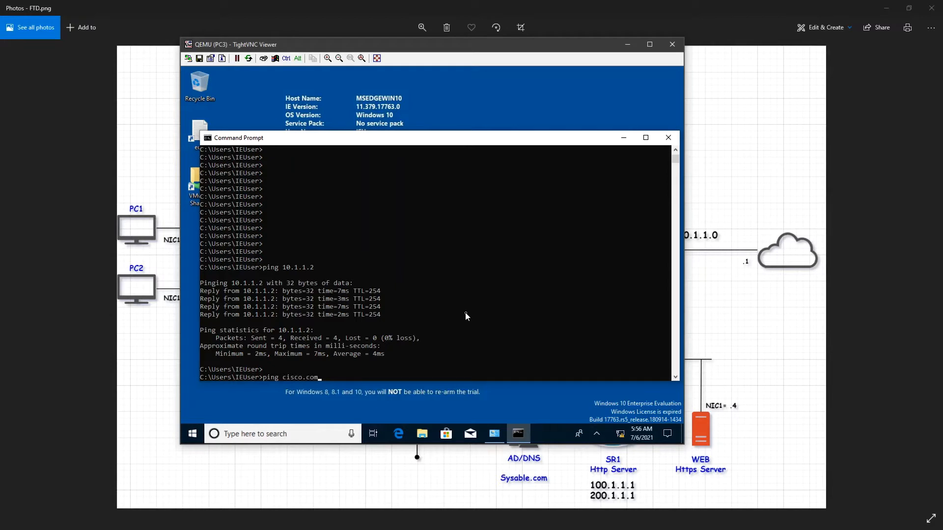
type("ping cisco.com")
key("Return")
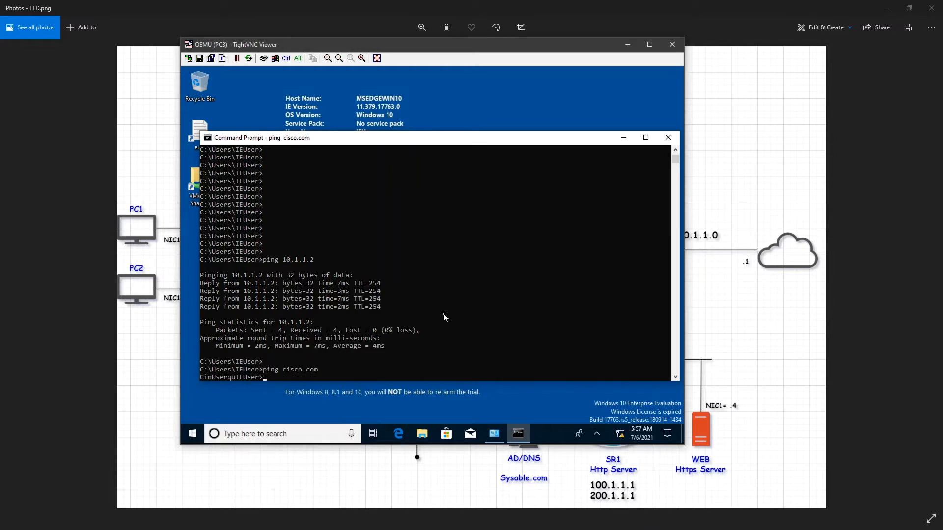
type("ping")
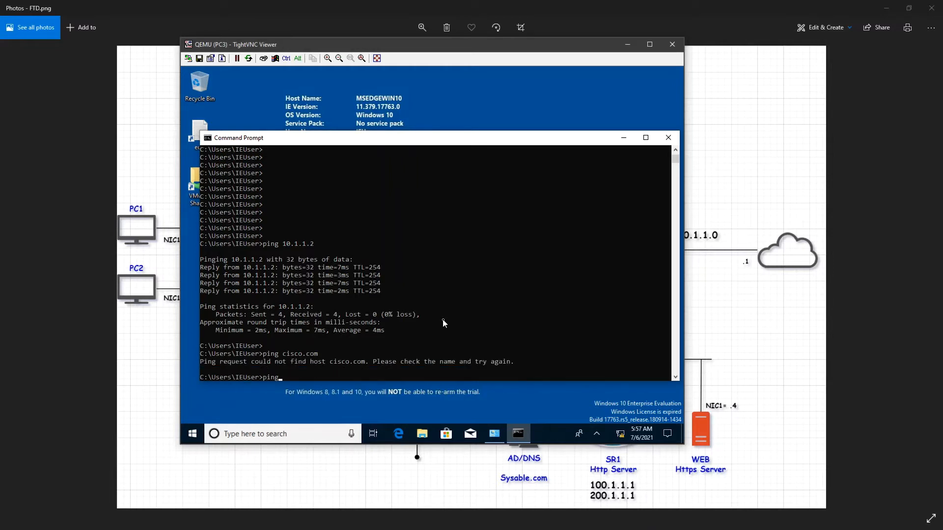
type(" 10.1.2.1")
key("Return")
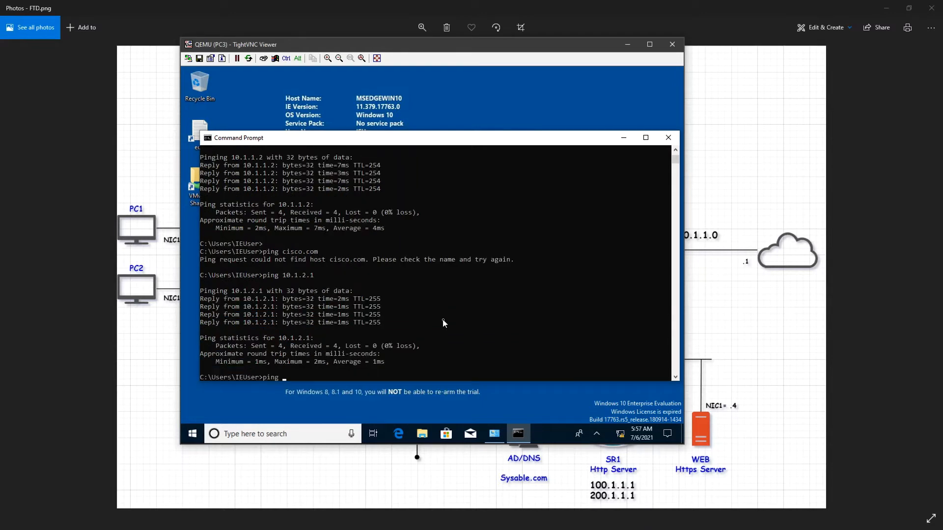
type("ping 20.1.1.2")
key("Return")
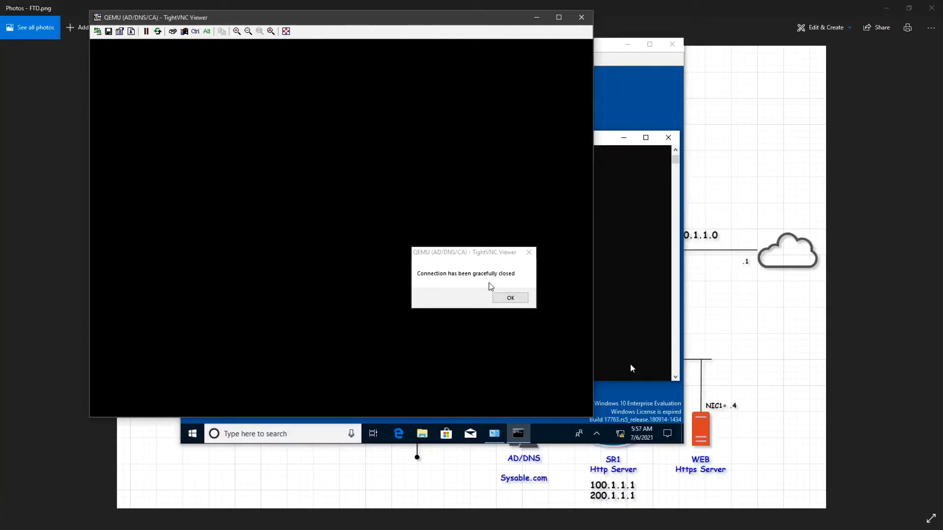
- Dismiss the closed AD/DNS/CA connection, start the AD/DNS/CA node in GNS3, and open its console
left_click(509, 299)
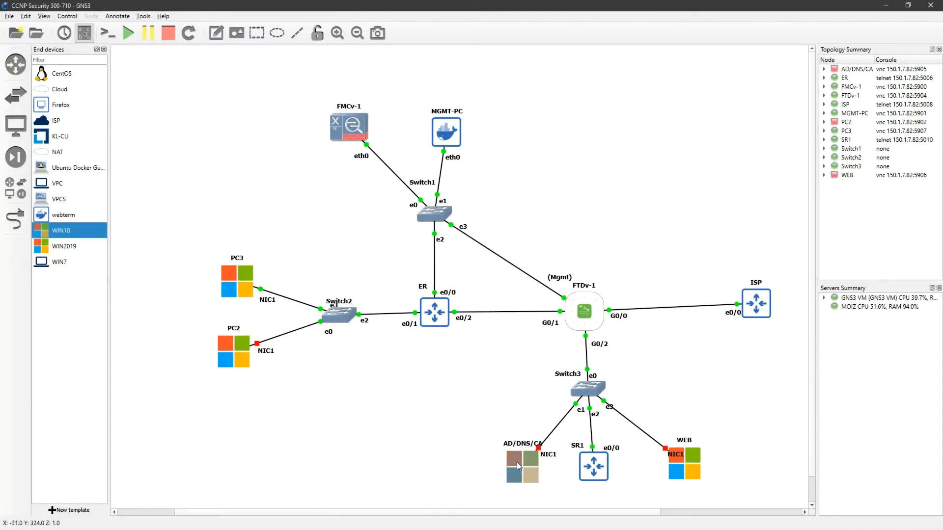
right_click(531, 468)
left_click(597, 297)
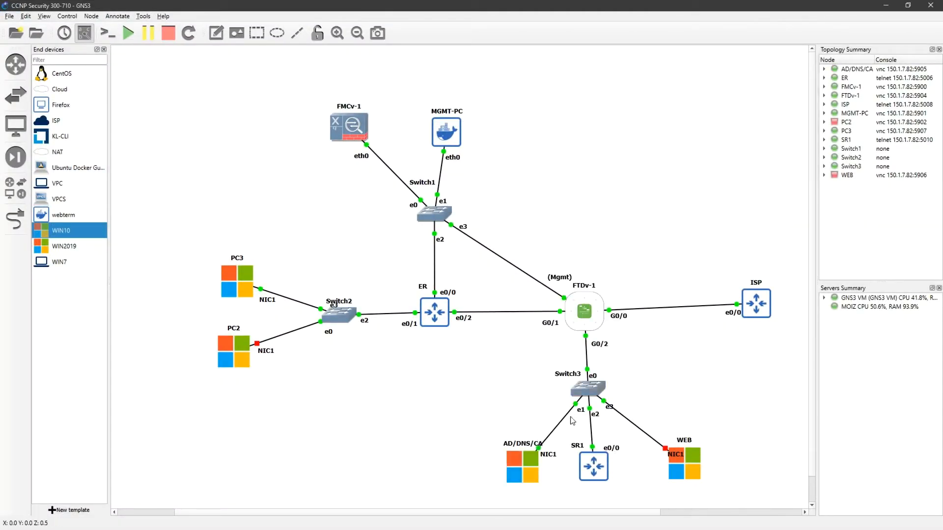
right_click(535, 464)
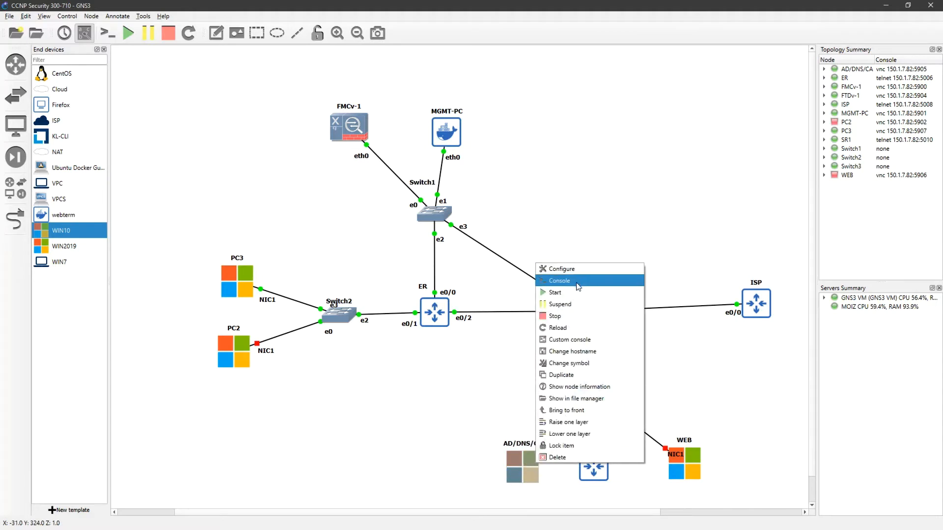
left_click(577, 282)
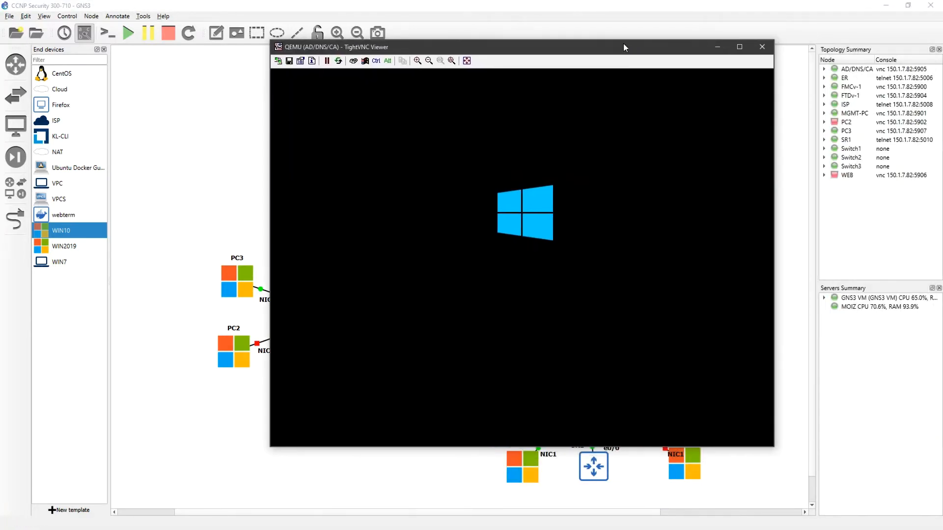
left_click_drag(623, 43, 566, 41)
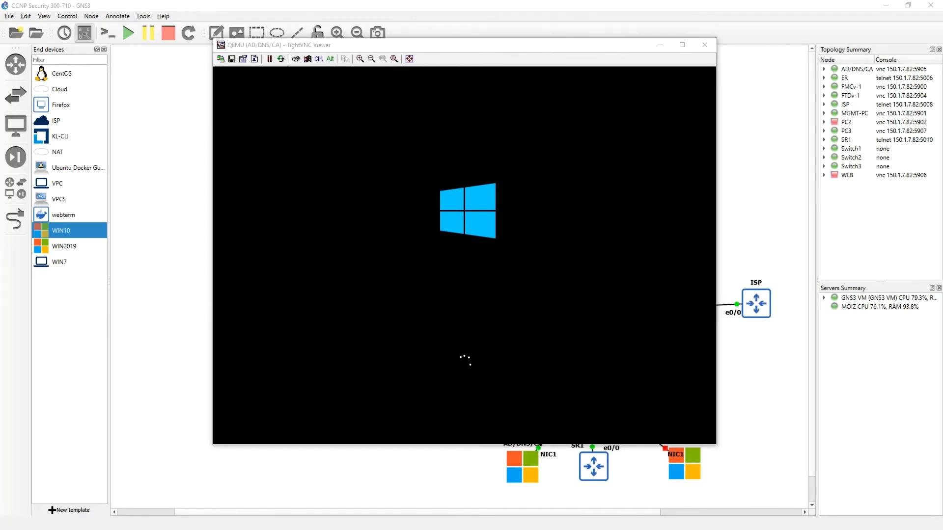
- Switch back to Firepower Management Center and examine the network devices map and the hosts' OS names, OS versions, OS details and table view
key("alt+Tab")
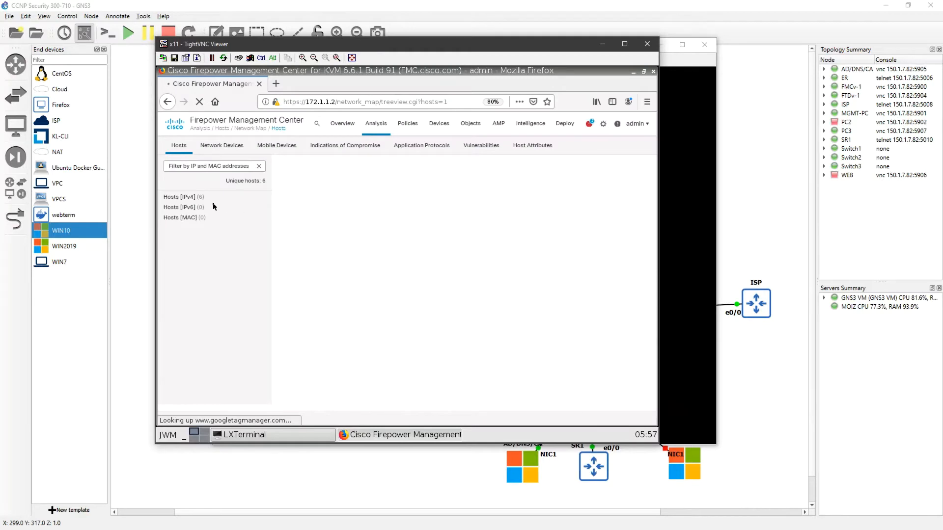
left_click(227, 156)
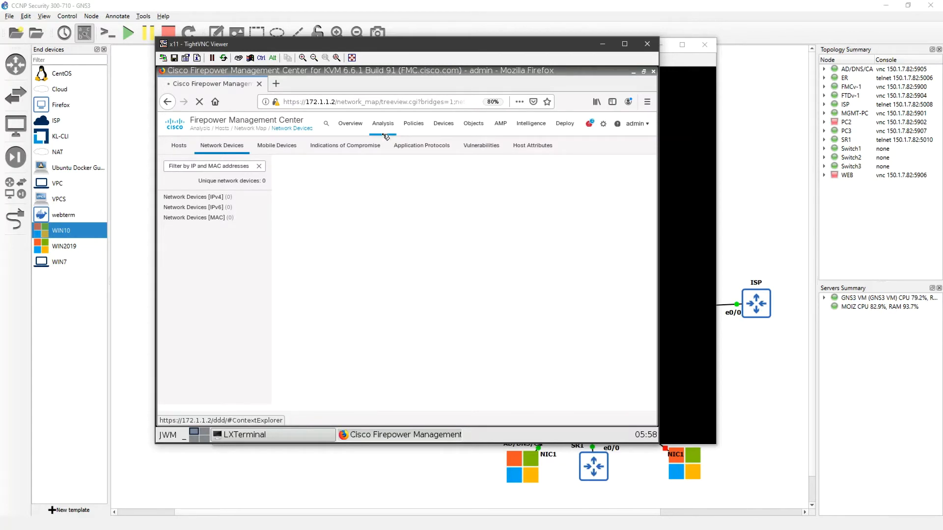
mouse_move(393, 136)
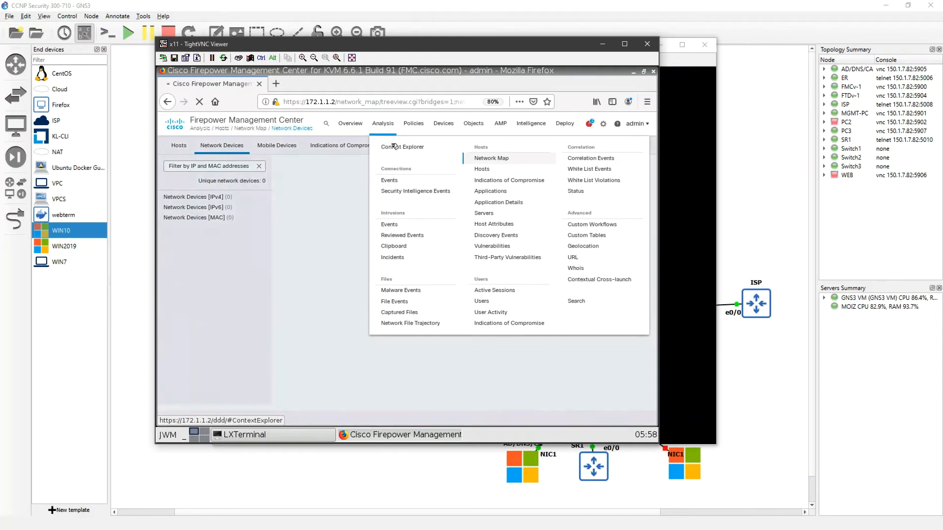
left_click(491, 170)
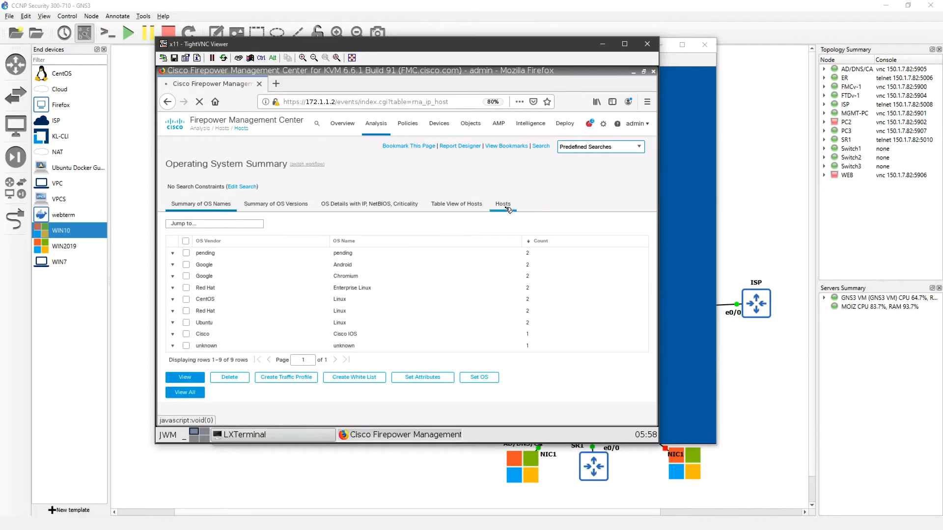
left_click(291, 208)
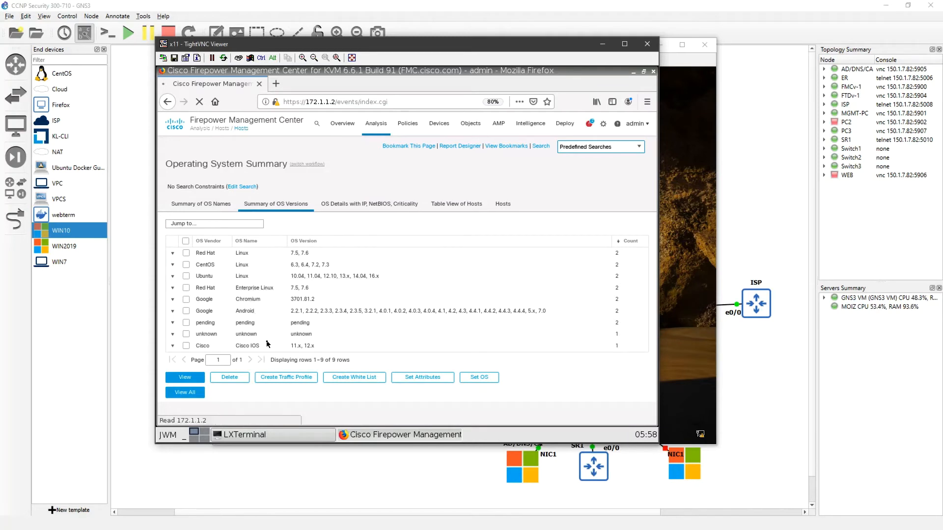
left_click(373, 207)
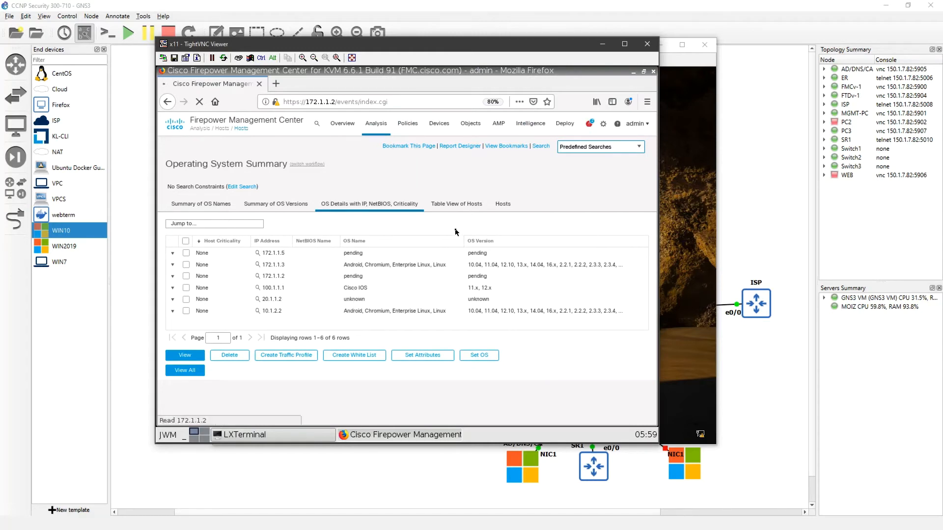
left_click(464, 207)
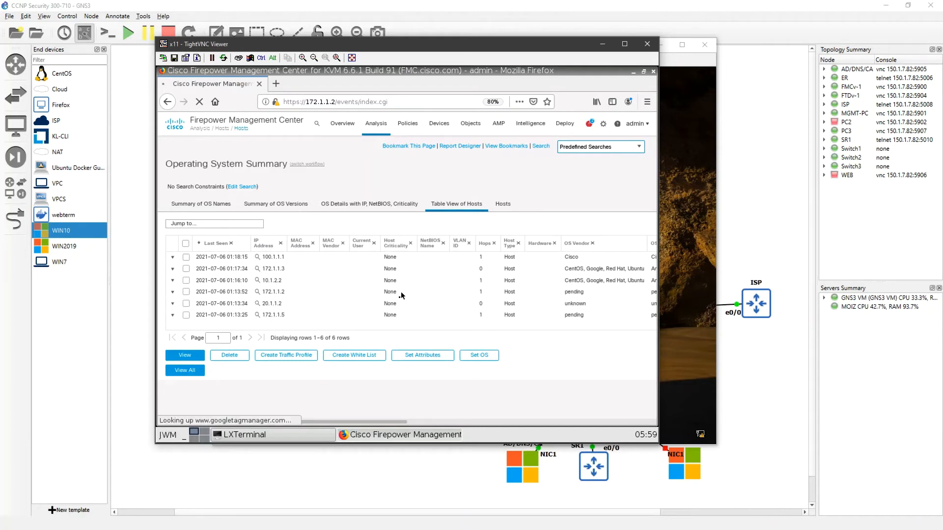
- Open the Hosts view and edit its search to filter IP addresses by 10.1.0.0/16, 172.1.1.0/24 and 20.1.1.0/24, running the search
left_click(508, 209)
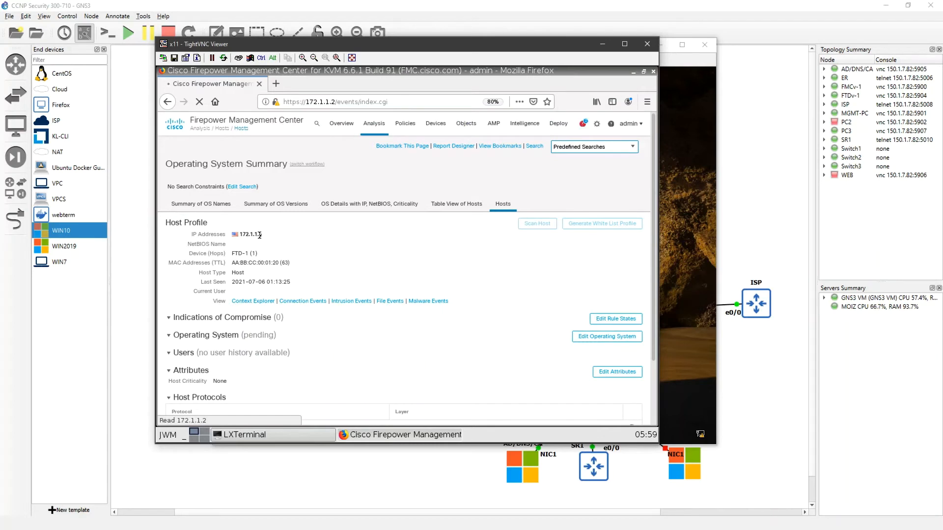
left_click(247, 190)
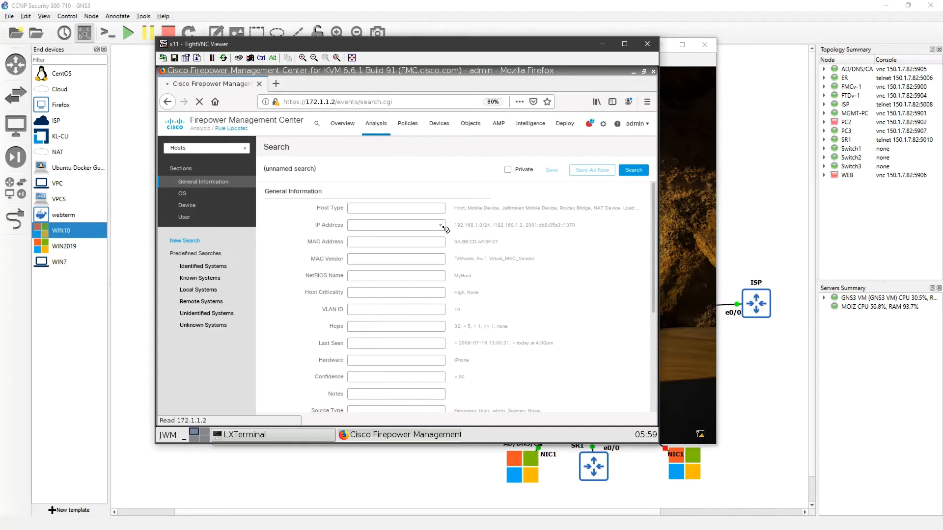
left_click(415, 230)
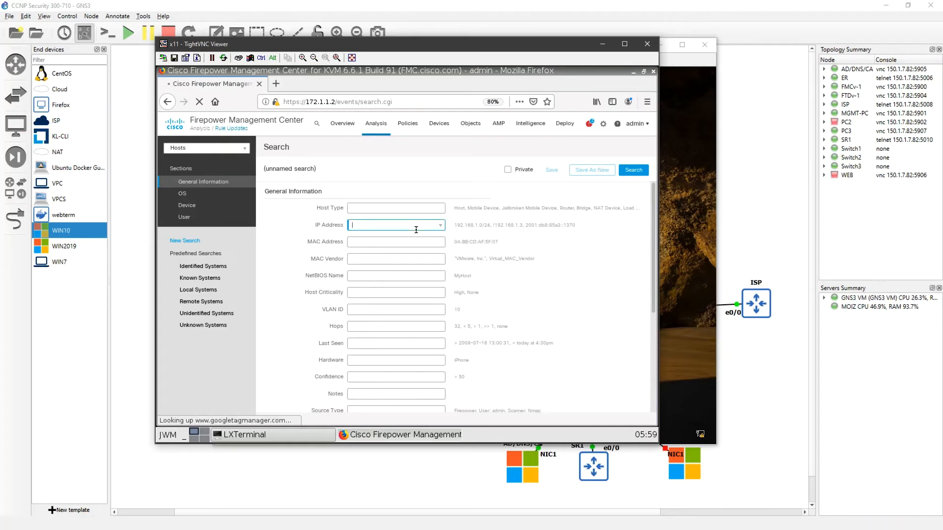
type("10.1.0.0/")
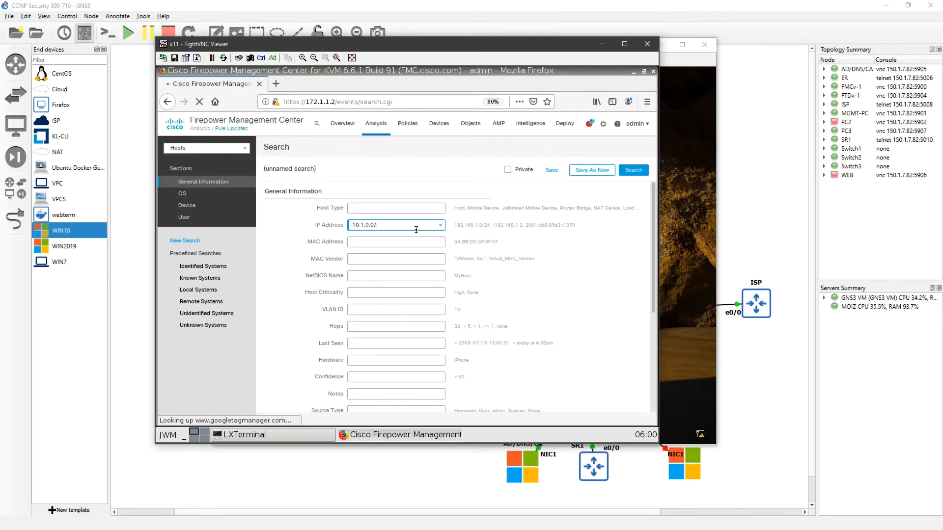
key("Tab")
key("BackSpace")
left_click(416, 228)
left_click_drag(368, 230, 345, 230)
left_click(403, 229)
type(", 20")
type(".1.1.0/24, 172.1.1.0/24")
left_click(633, 170)
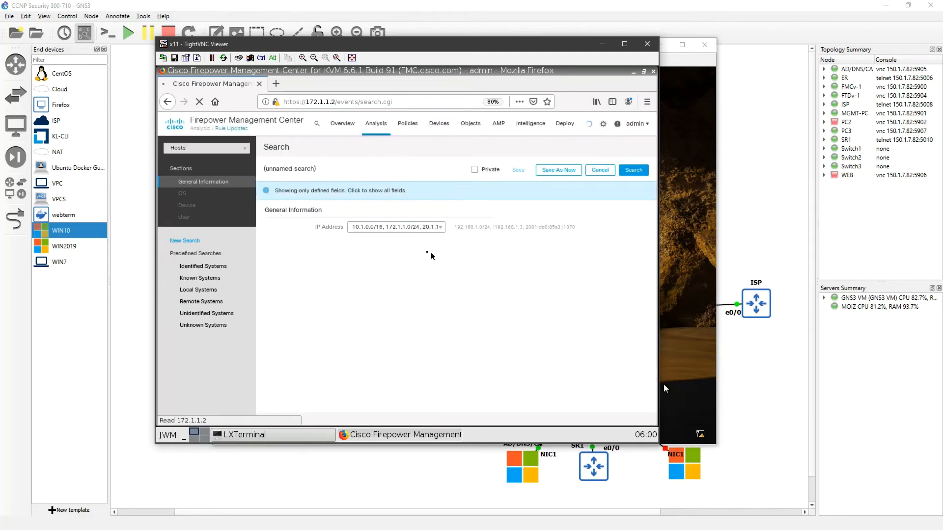
- Replace the host search's IP address criteria with the IPv4-Private-10.0.0.0-8 network object and run the search
left_click(441, 228)
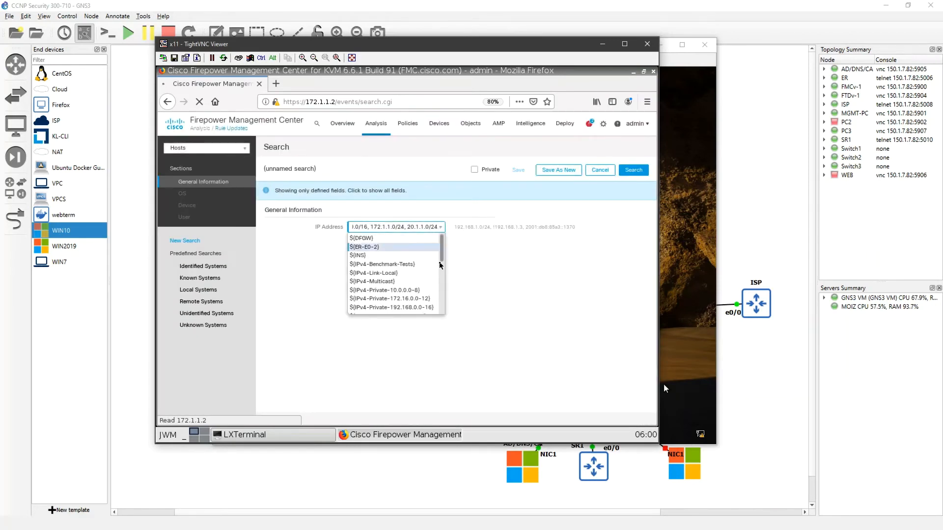
scroll(440, 265, "down", 5)
left_click(407, 293)
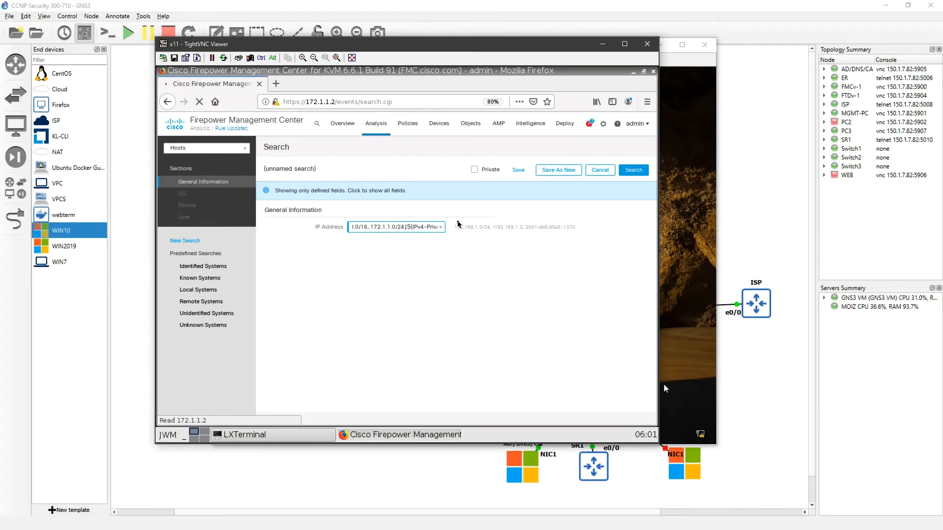
key("BackSpace")
key("BackSpace")
key("BackSpace")
key("BackSpace")
key("BackSpace")
key("BackSpace")
key("BackSpace")
key("BackSpace")
key("BackSpace")
key("BackSpace")
key("BackSpace")
key("BackSpace")
key("BackSpace")
key("BackSpace")
key("BackSpace")
key("BackSpace")
key("BackSpace")
key("BackSpace")
key("BackSpace")
key("BackSpace")
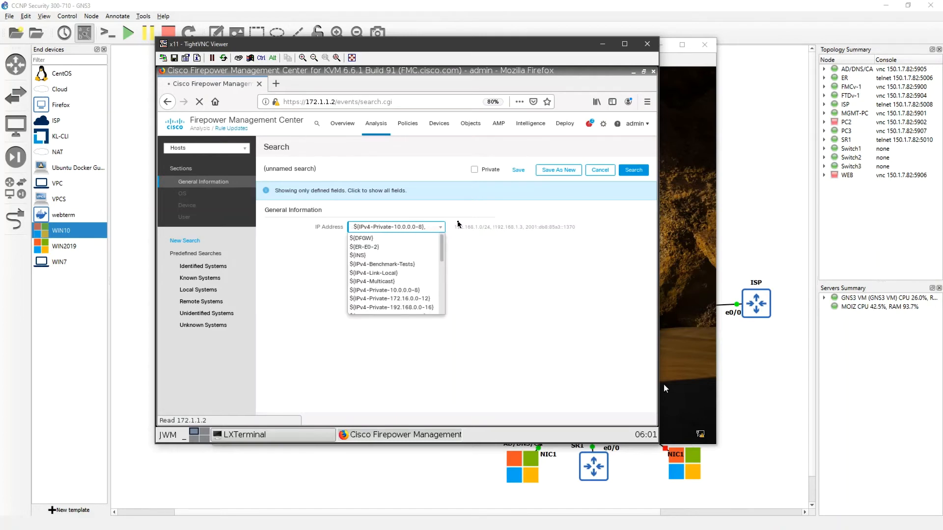
left_click(476, 242)
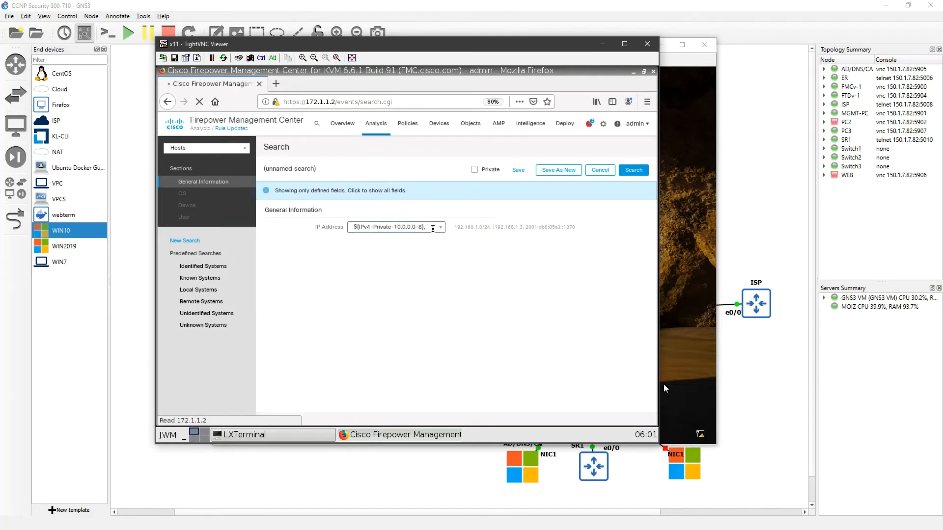
left_click(634, 170)
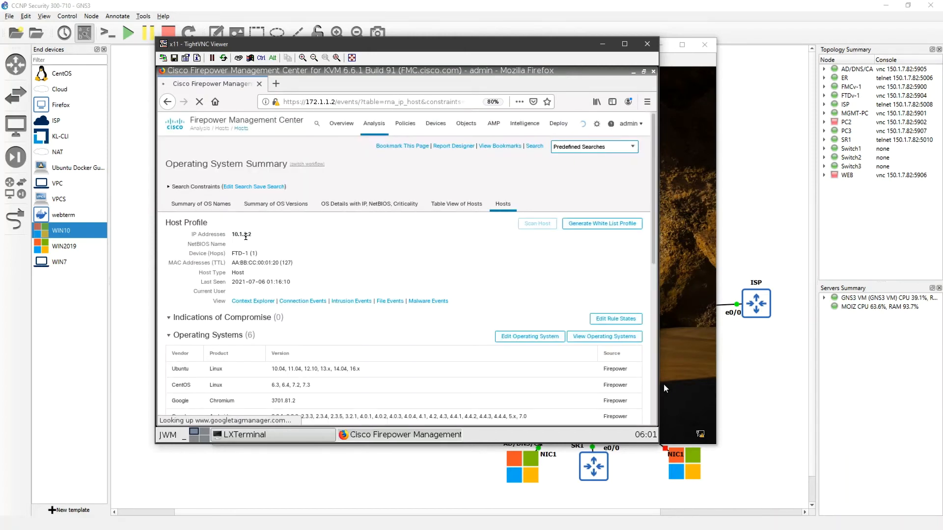
- Examine the host profile of 10.1.2.2, including its operating systems, host protocols and vulnerabilities
scroll(289, 292, "down", 5)
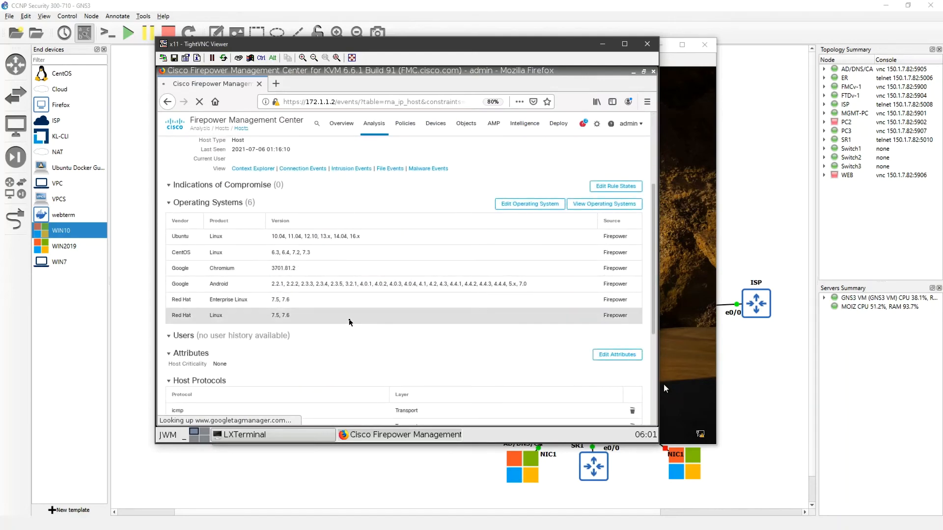
scroll(353, 290, "down", 5)
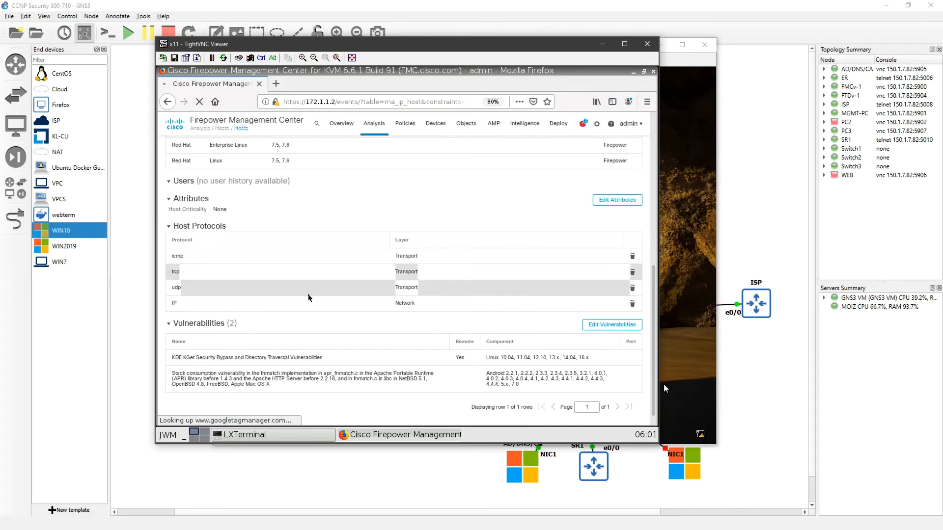
scroll(377, 333, "up", 1)
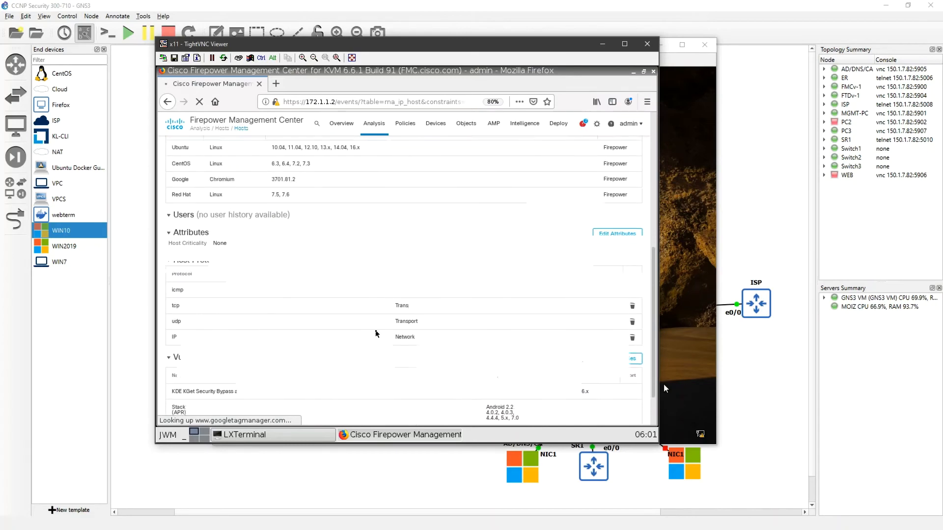
scroll(377, 334, "up", 7)
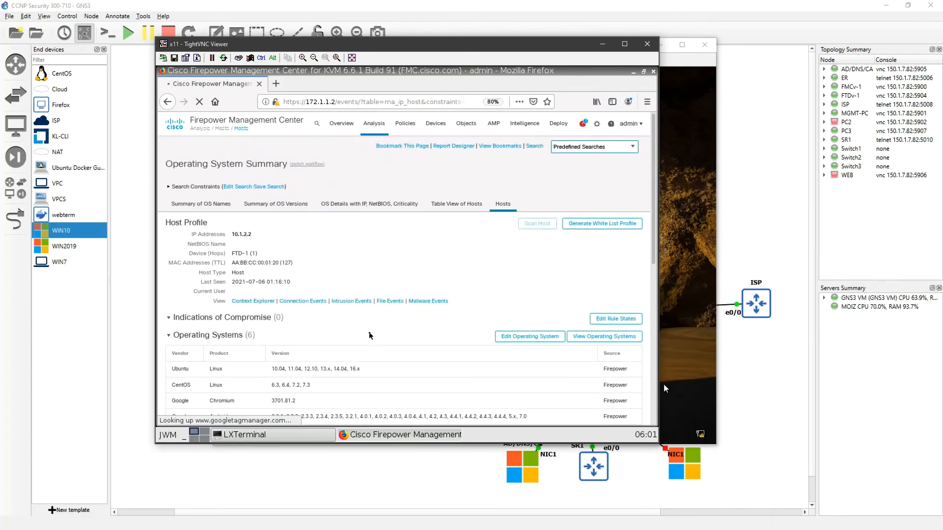
- Open the hosts' vulnerabilities page and look through the list of all vulnerabilities
mouse_move(374, 126)
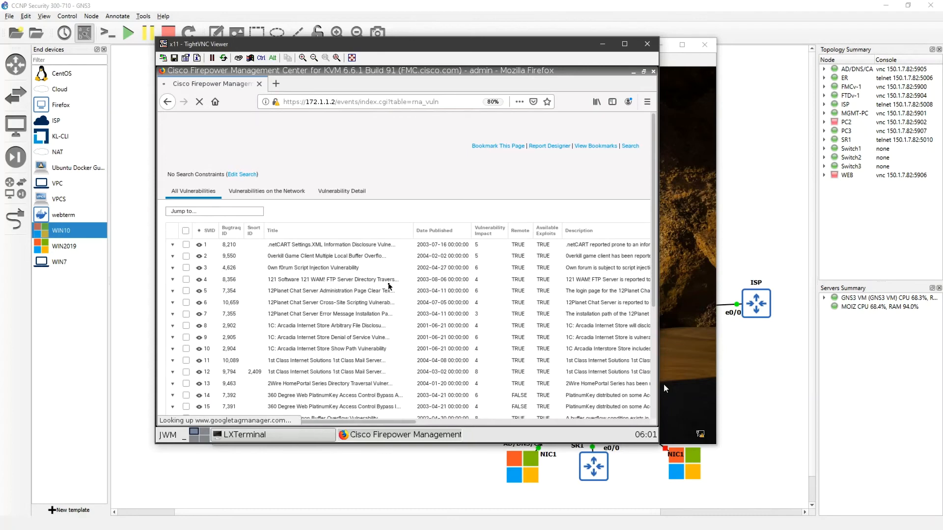
scroll(390, 287, "down", 2)
scroll(389, 284, "down", 3)
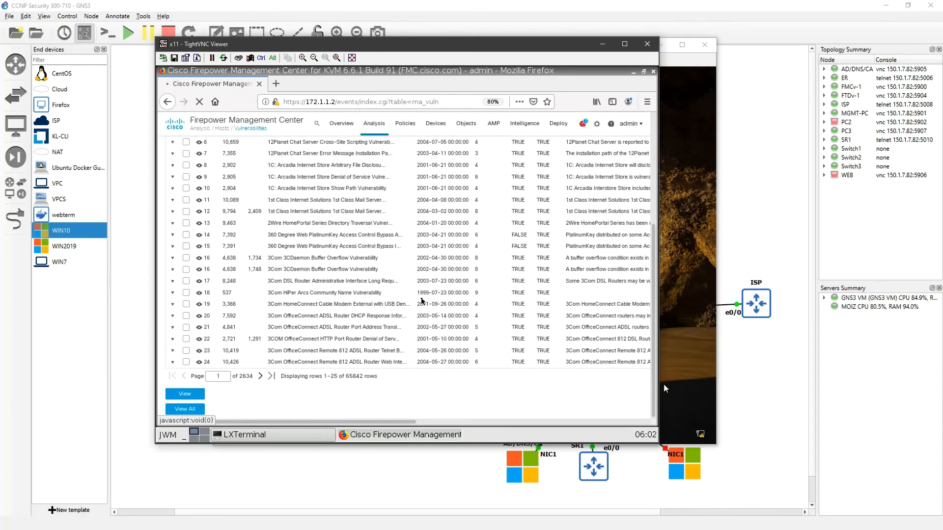
scroll(423, 300, "up", 5)
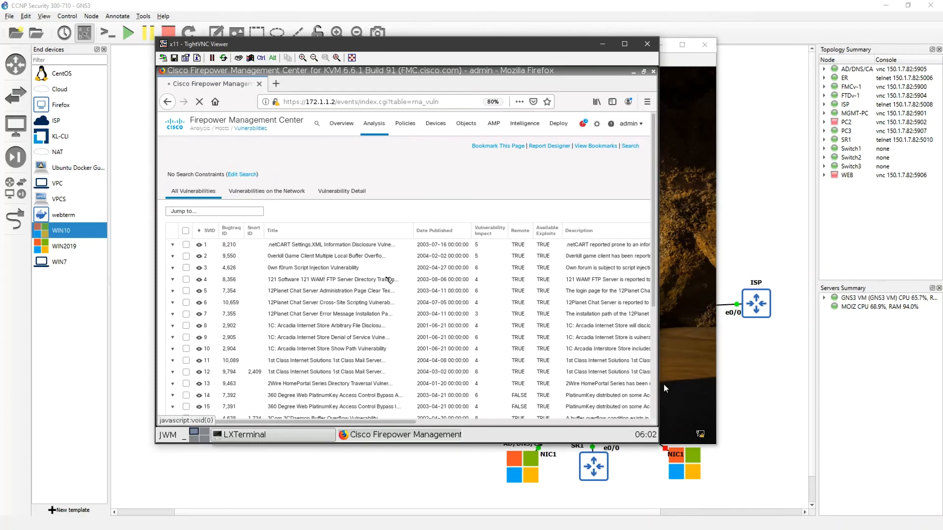
scroll(381, 274, "down", 5)
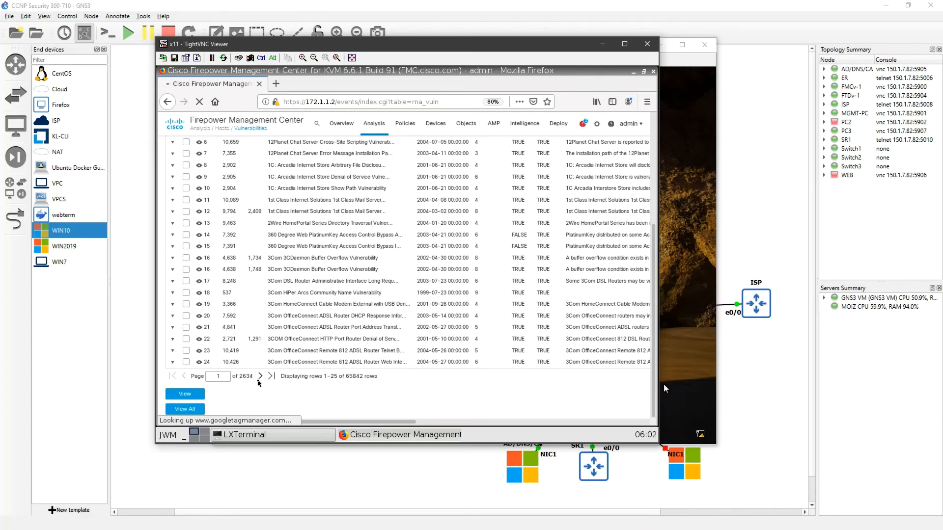
scroll(358, 358, "up", 5)
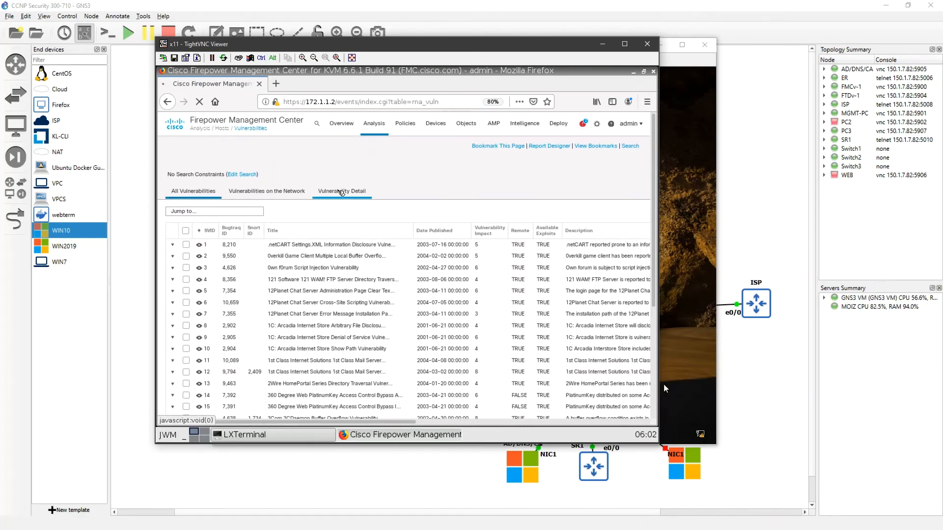
- Open the vulnerability detail view and expand the Additional Information and Fixes sections of the first entry
left_click(345, 193)
left_click(347, 192)
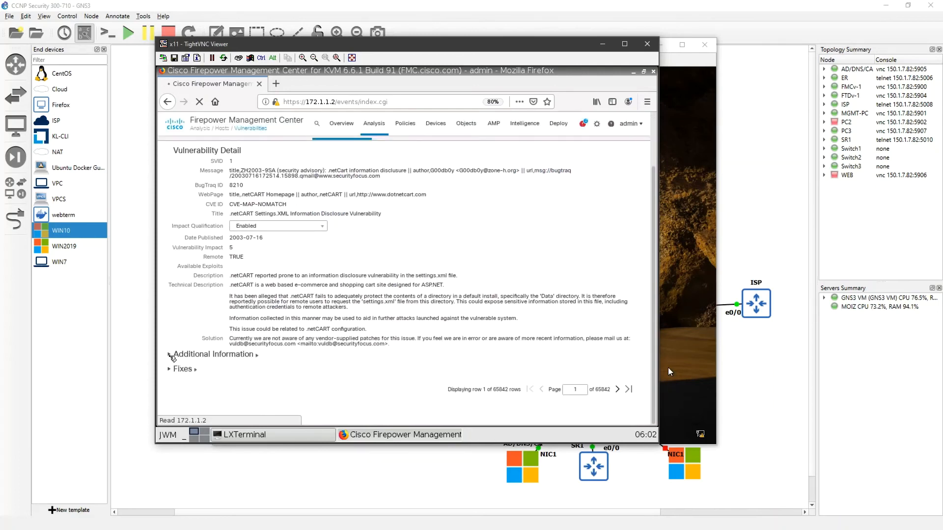
left_click(170, 355)
scroll(279, 360, "down", 3)
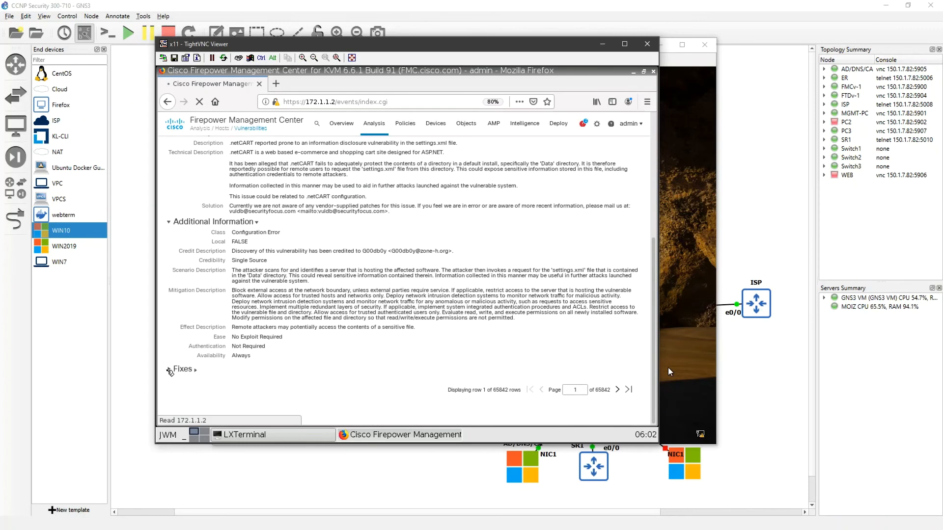
left_click(180, 371)
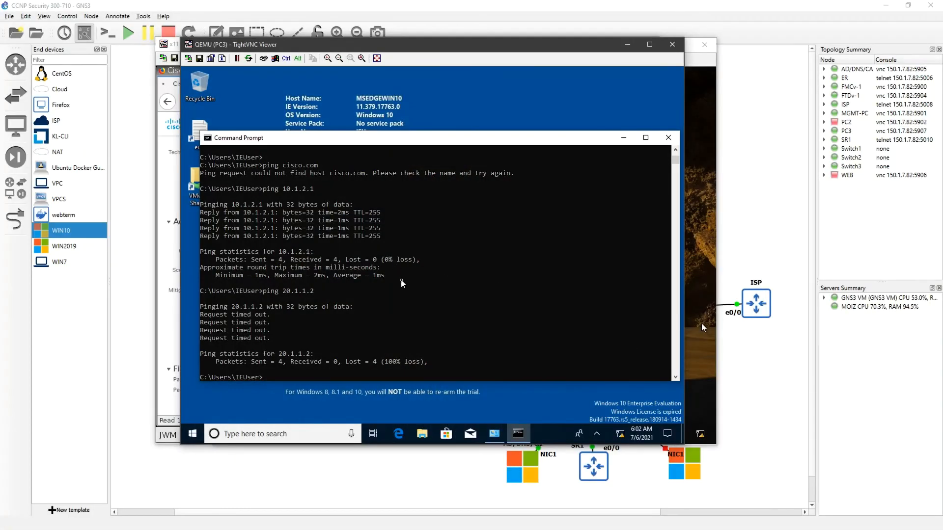
- Switch to PC3's VNC console and ping 20.1.1.2 and cisco.com from the command prompt
key("Return")
key("Return")
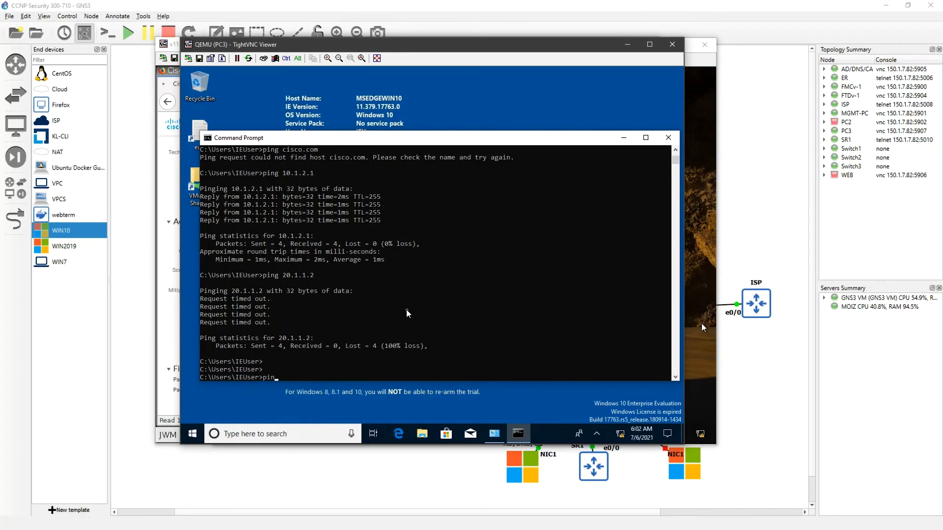
type("ping 20.1.1.1")
key("Return")
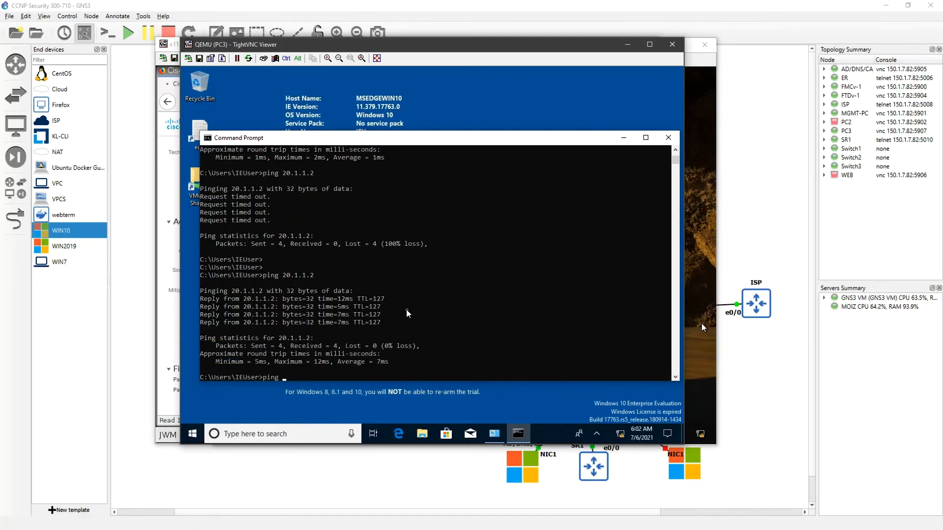
type("ping sci")
key("BackSpace")
key("BackSpace")
key("BackSpace")
type("cisco.com")
key("Return")
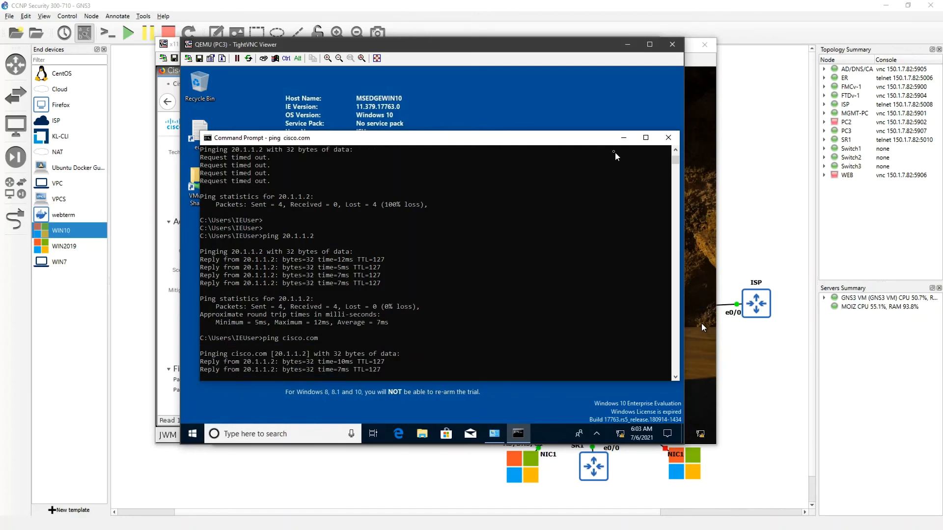
left_click(624, 138)
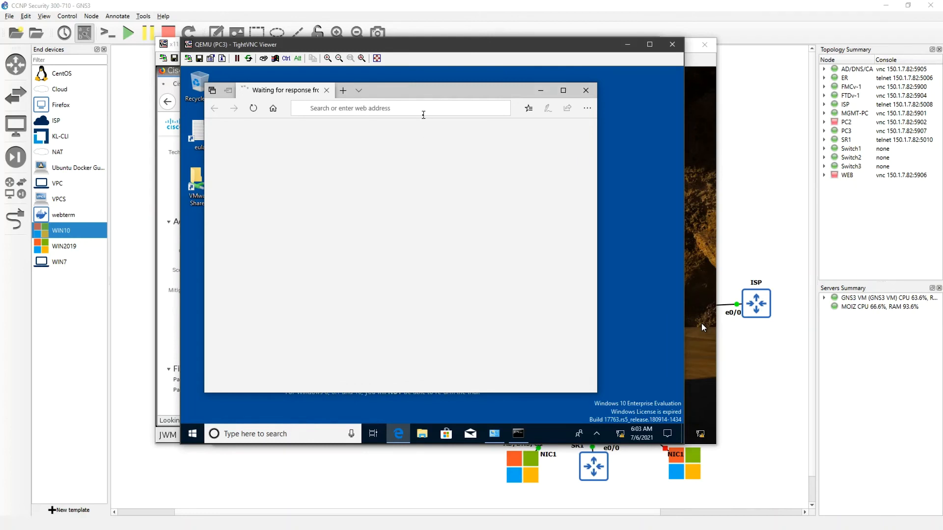
left_click(344, 94)
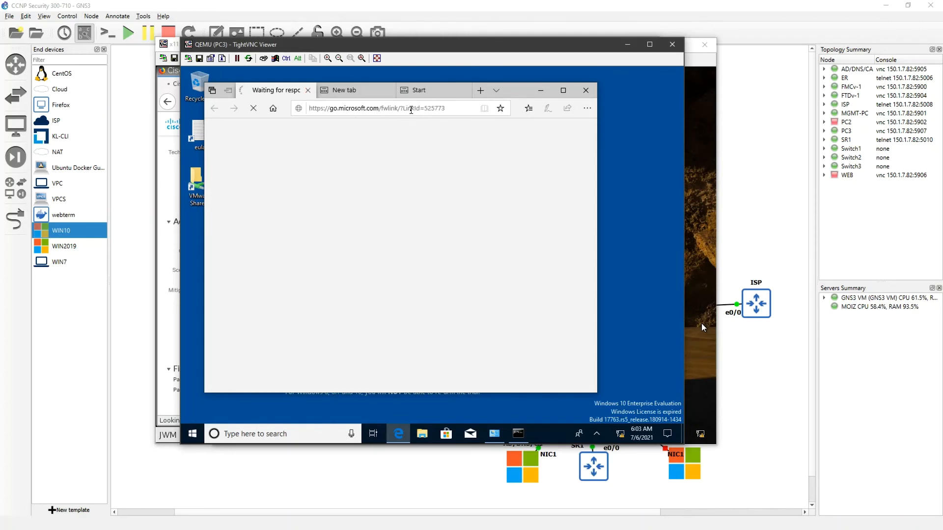
type("http")
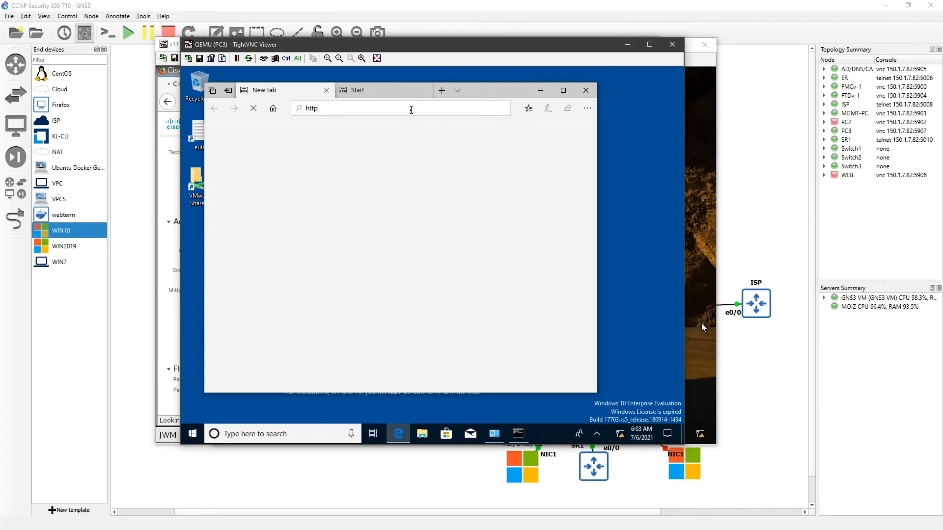
type("s://cisco.com")
key("Return")
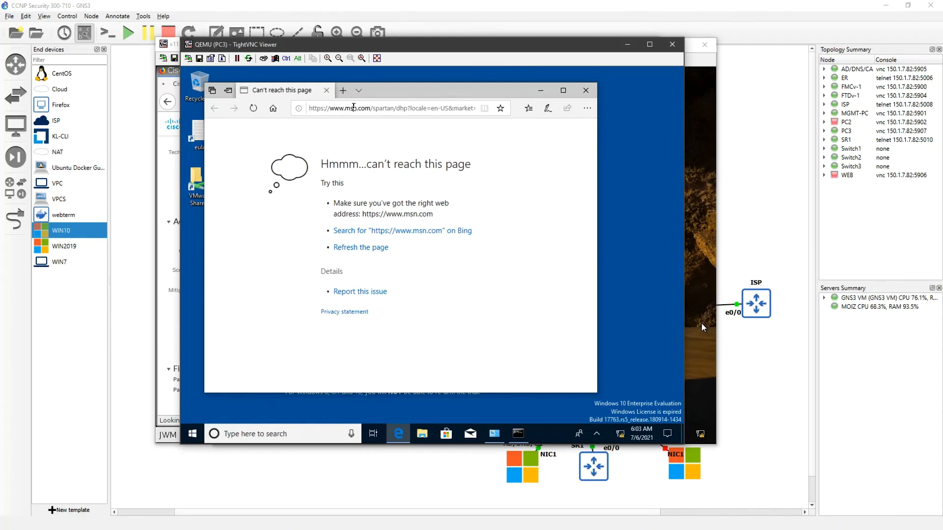
left_click(353, 108)
key("ctrl+a")
key("BackSpace")
type("ht")
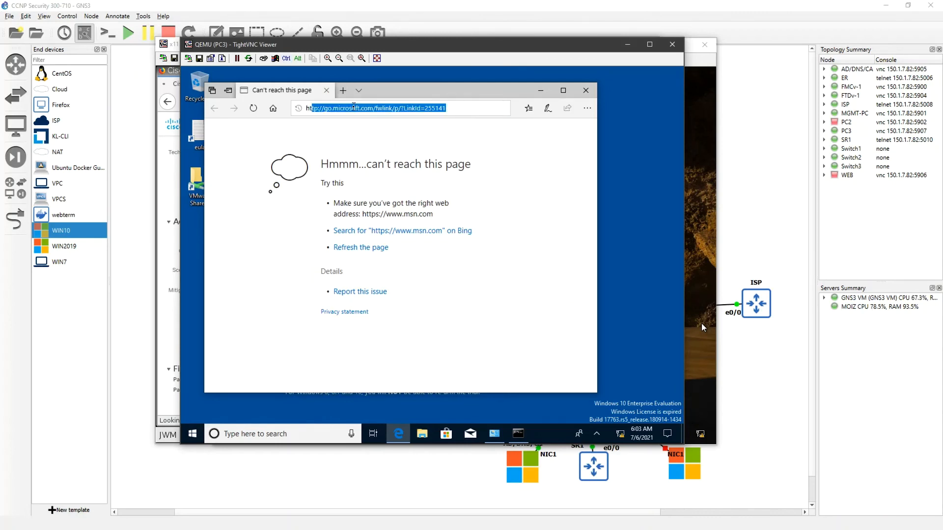
type("tos")
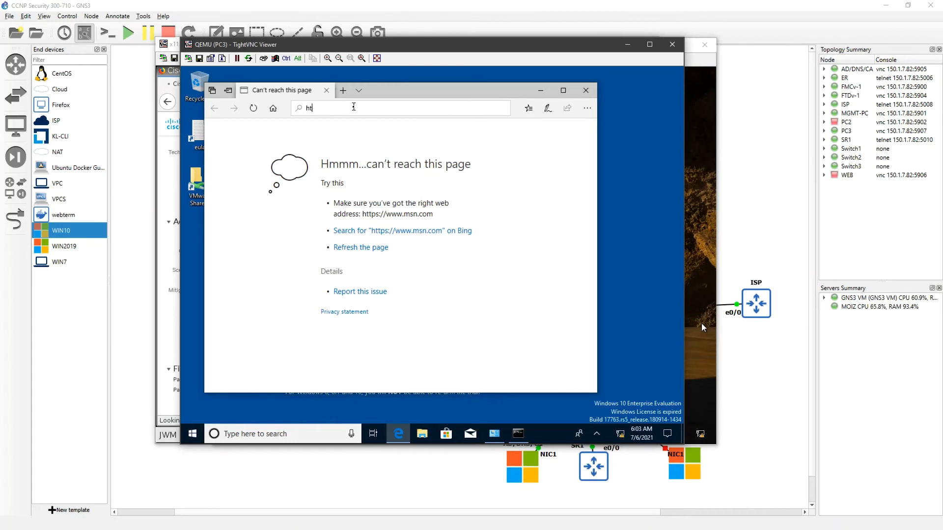
type("tp")
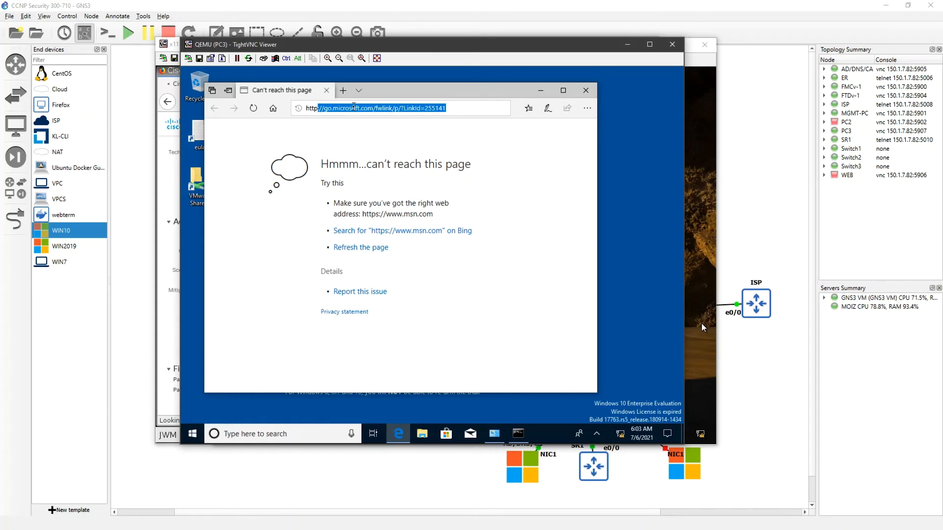
type("s://cisco.com/")
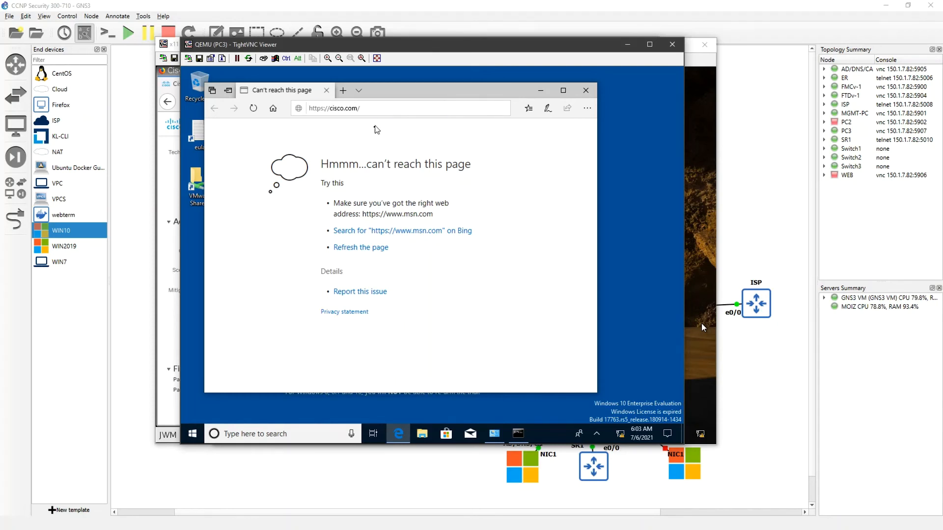
key("Return")
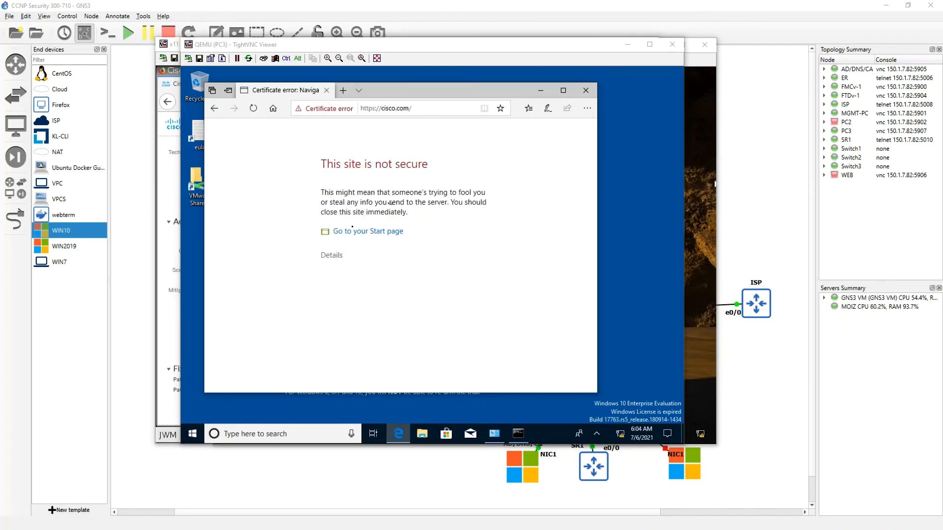
left_click(335, 258)
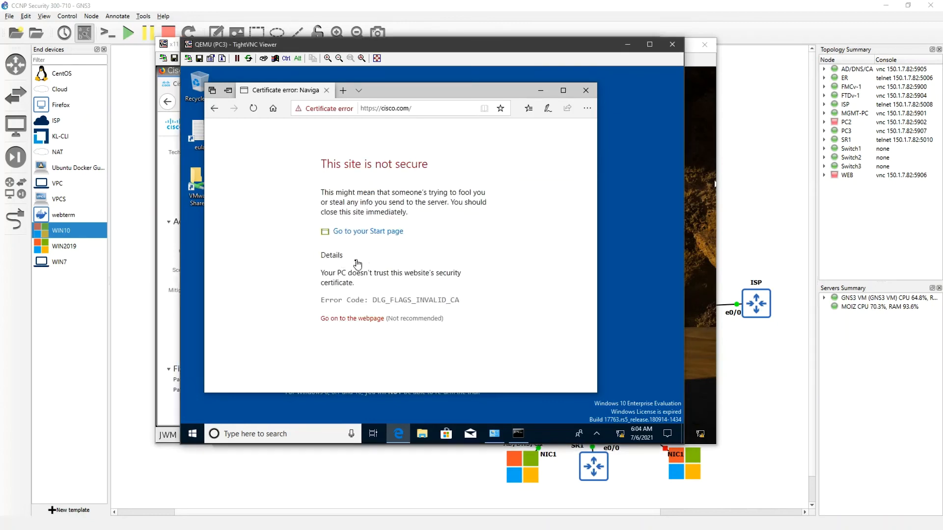
- Continue past the certificate warning to the cisco.com page, and switch back to FMC to examine the Connection Events, including the application protocol details
left_click(366, 322)
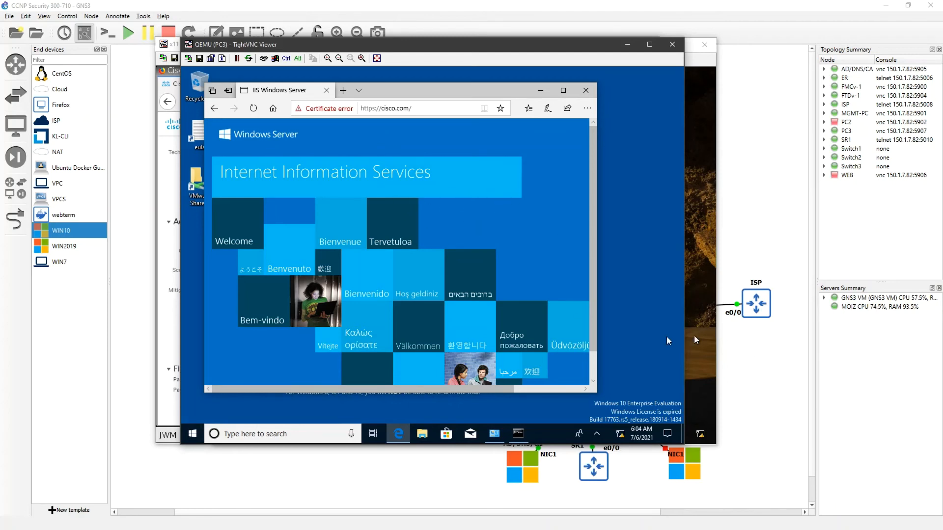
key("alt+Tab")
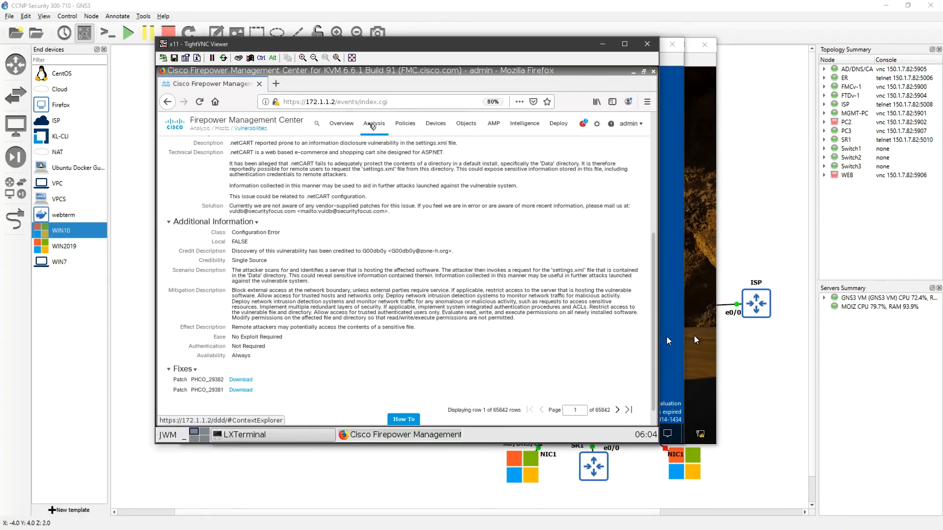
mouse_move(374, 125)
left_click(384, 181)
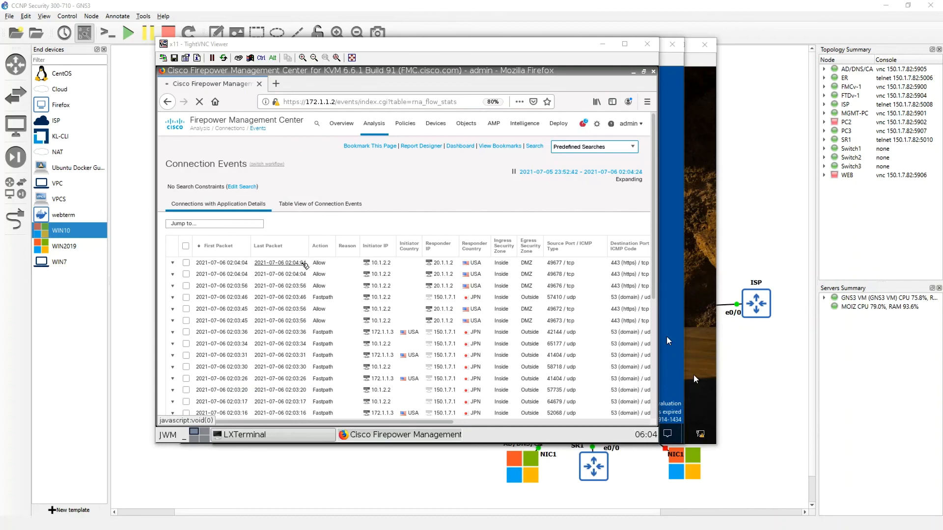
left_click_drag(374, 422, 405, 423)
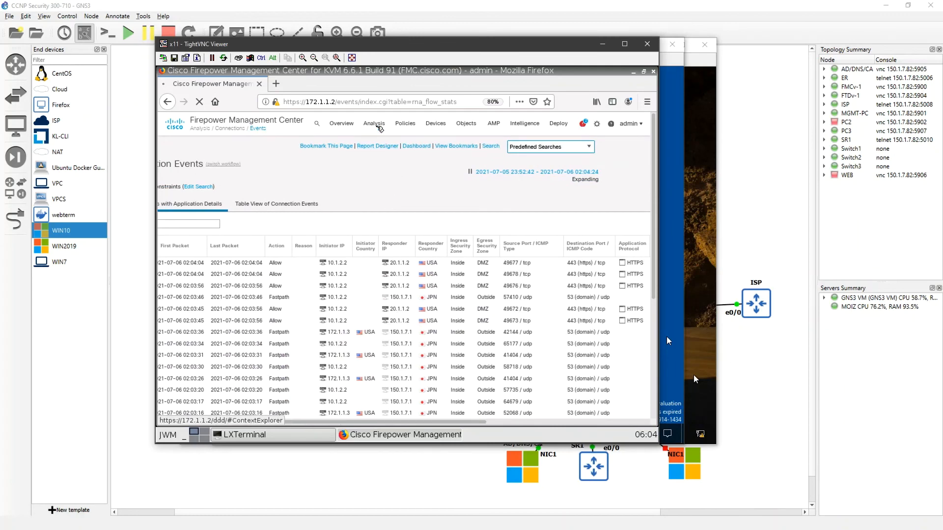
- Open the discovered hosts' Operating System Summary and drill into the Microsoft Windows entry through its OS versions to the details with IP address
mouse_move(374, 125)
left_click(473, 169)
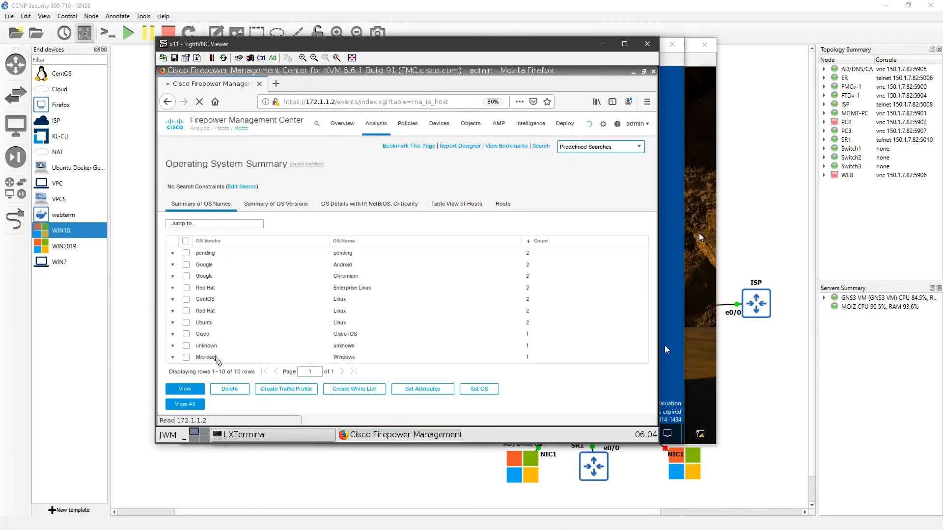
left_click(207, 357)
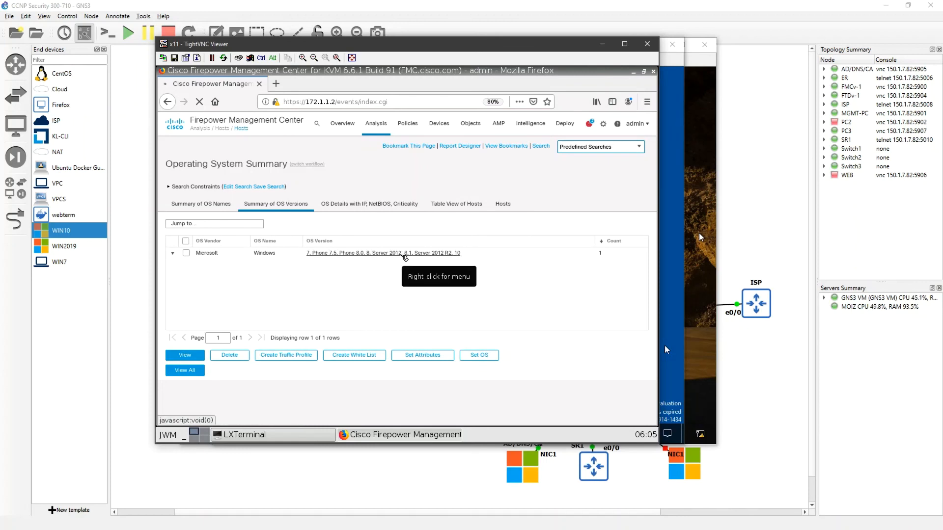
left_click(214, 254)
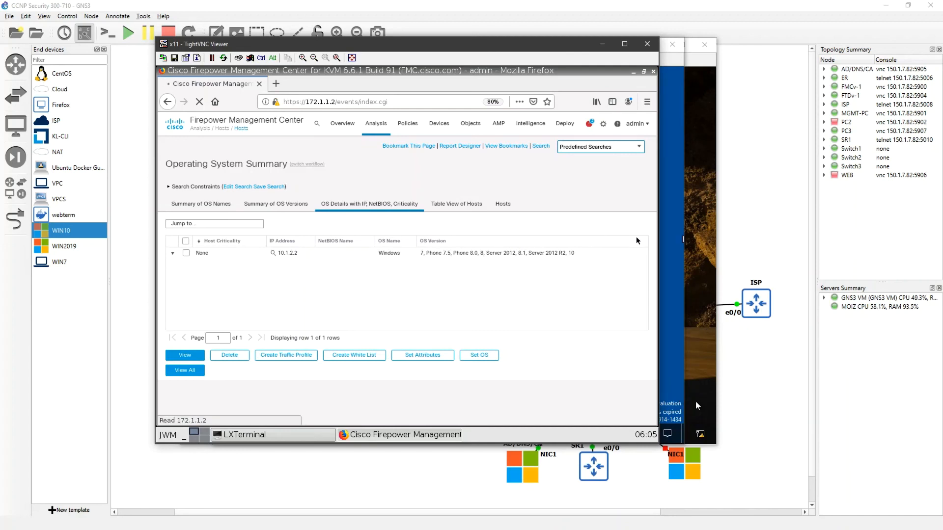
key("alt+Tab")
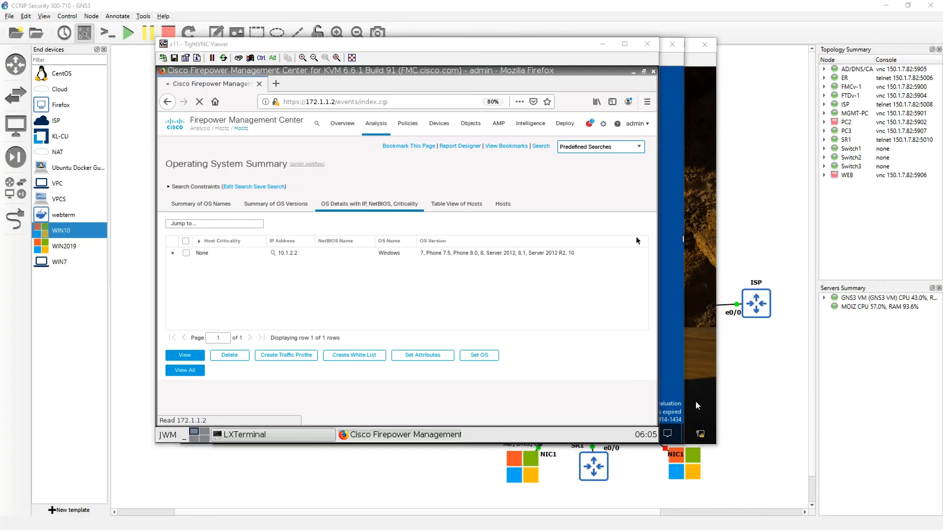